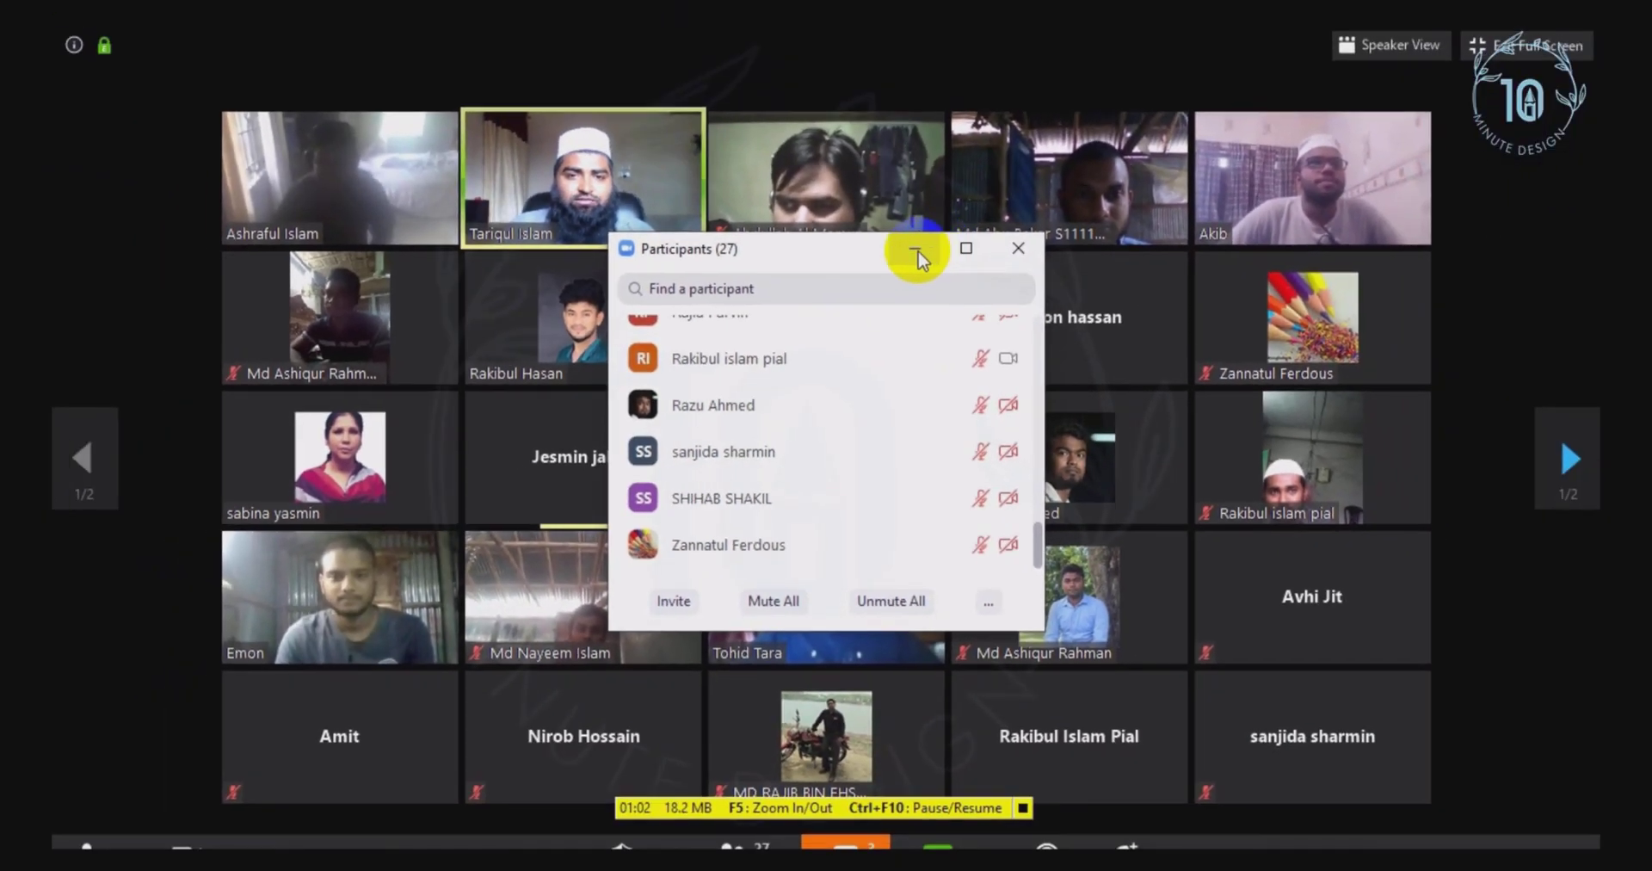
# Step: Get the participants list out of the way and share the Untitled-1 Illustrator window in the meeting
pyautogui.click(926, 212)
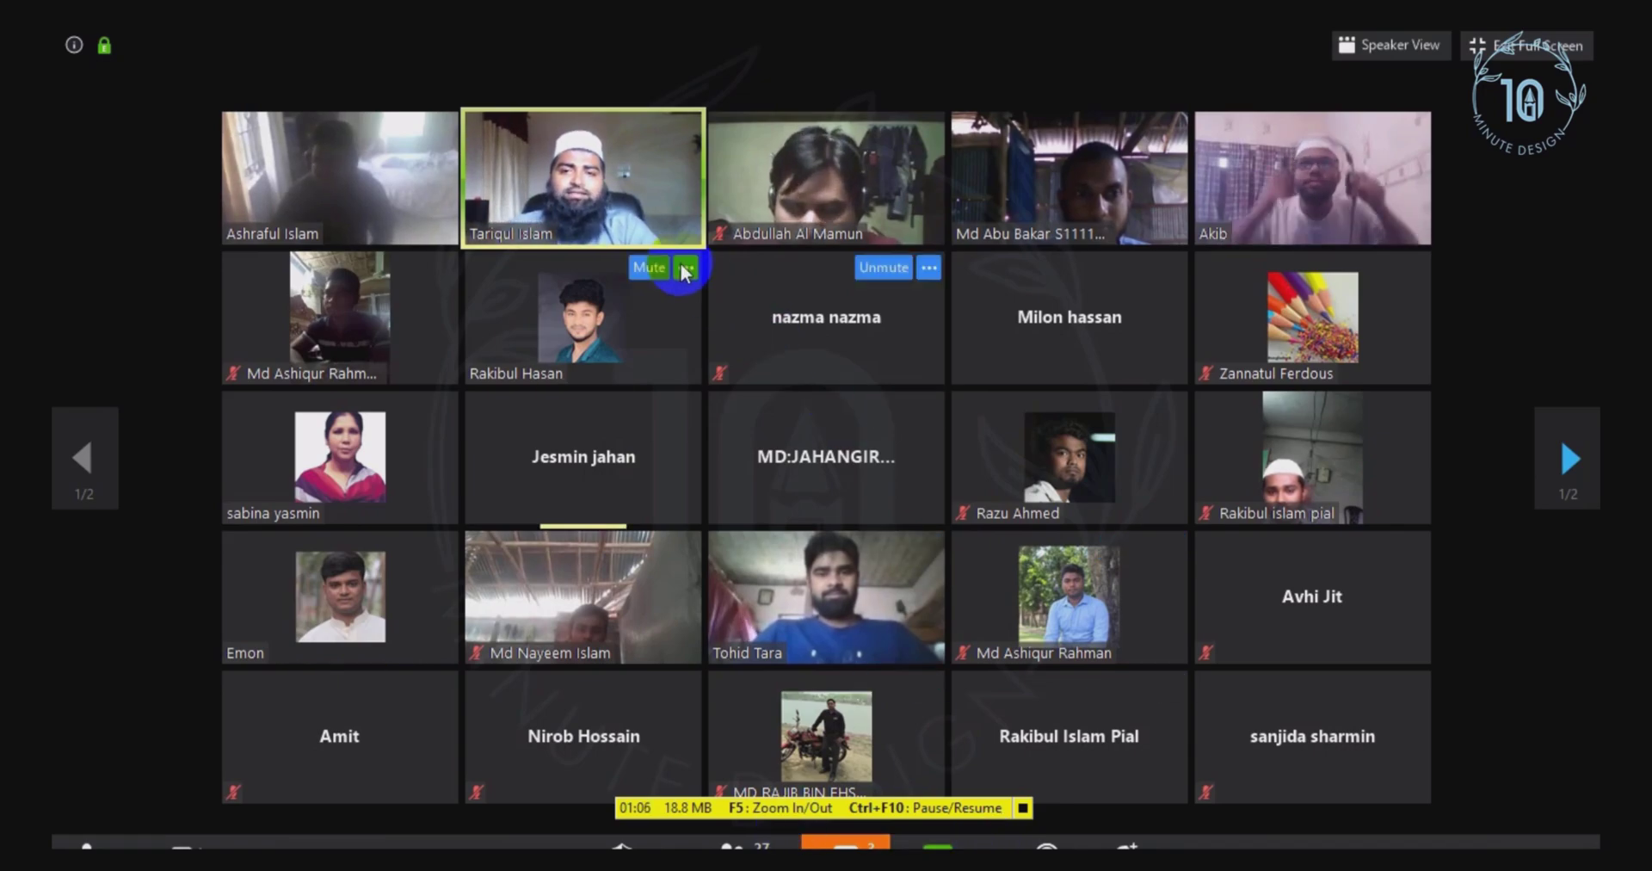
pyautogui.moveTo(578, 225)
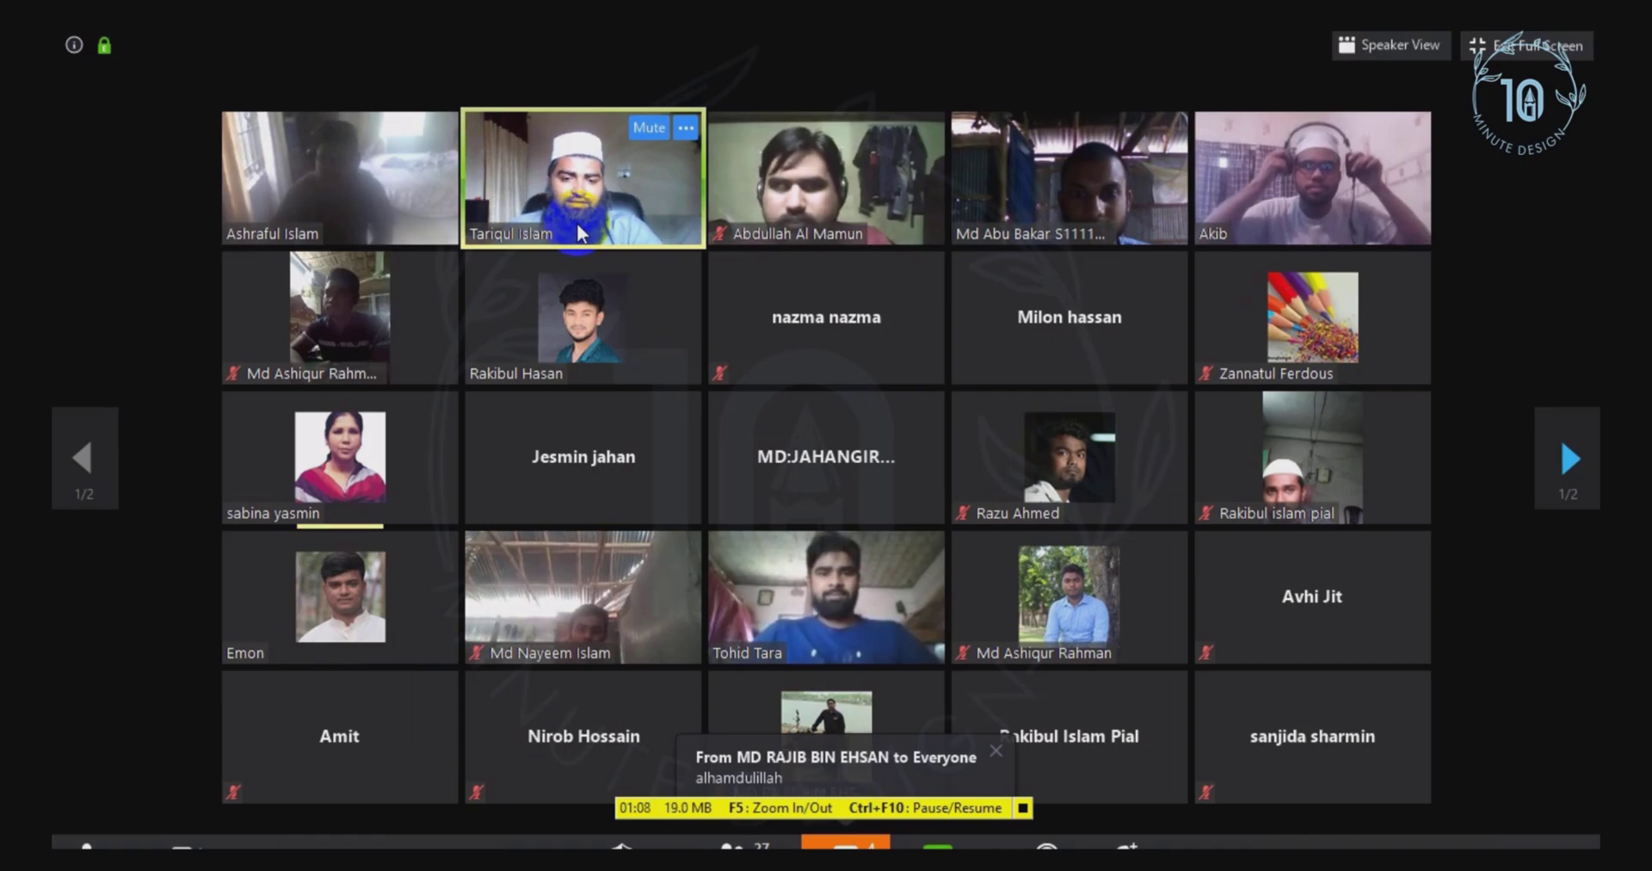
pyautogui.hotkey('alt', 's')
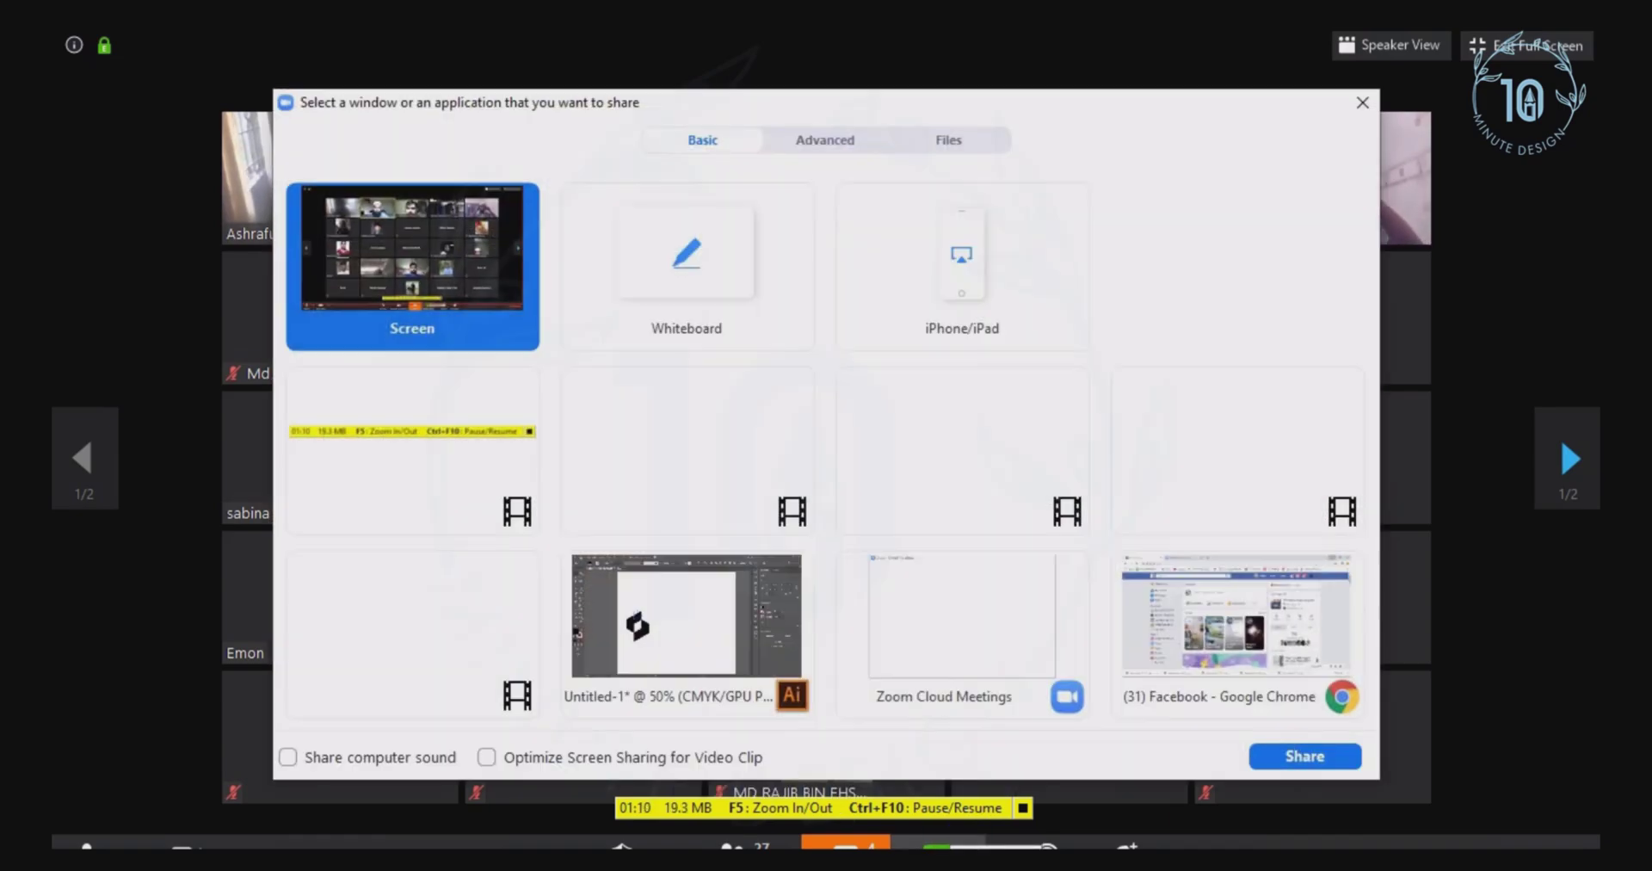
pyautogui.click(680, 632)
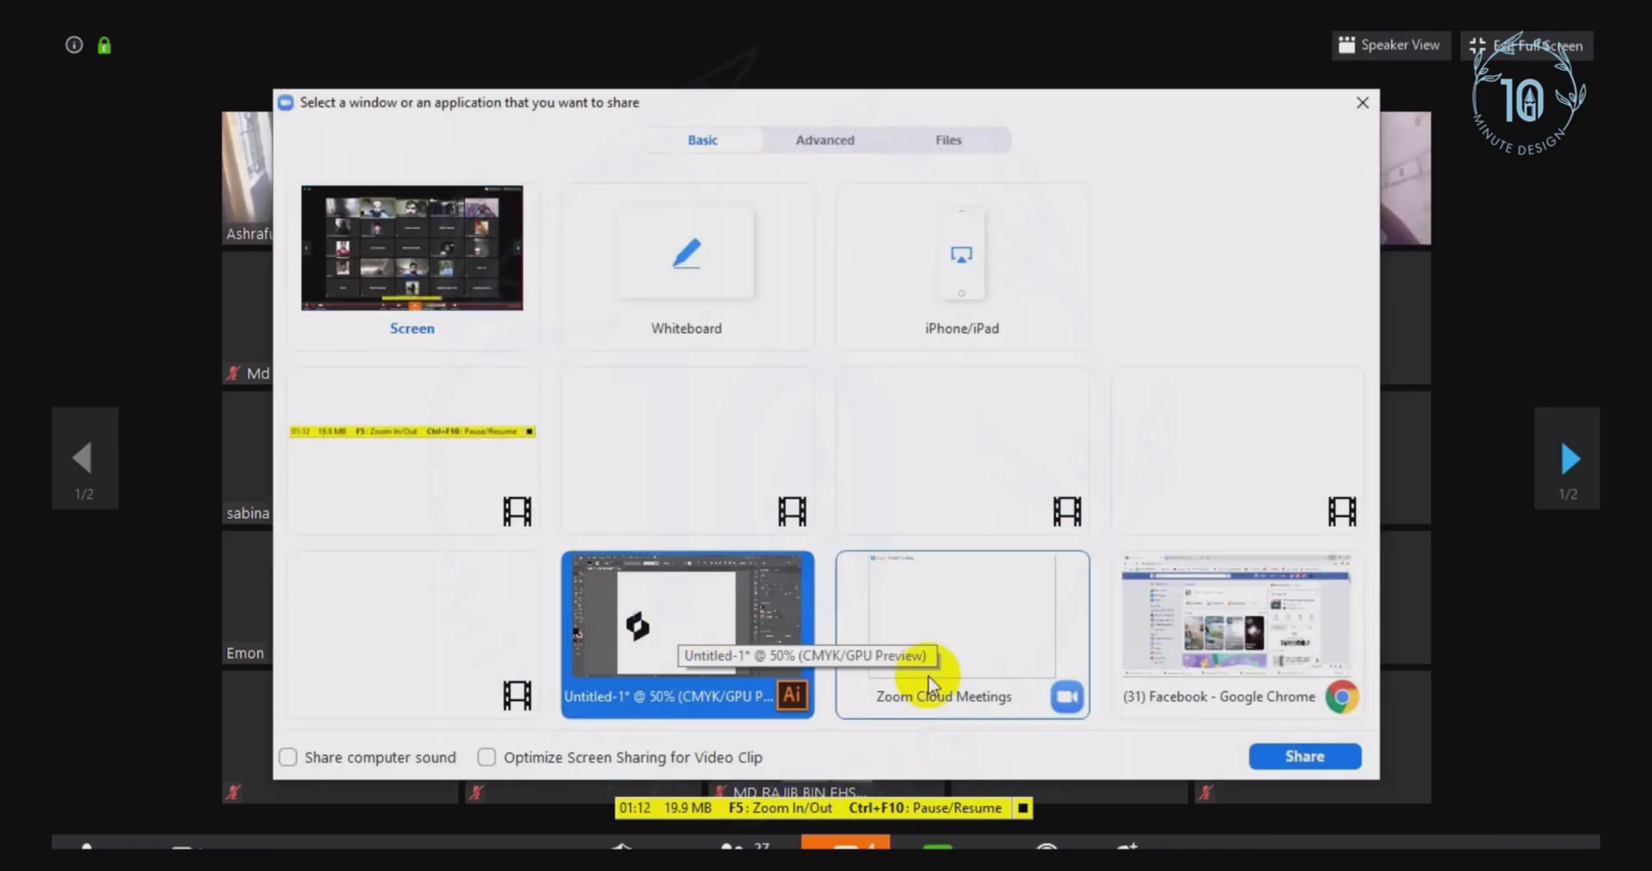
pyautogui.click(1304, 757)
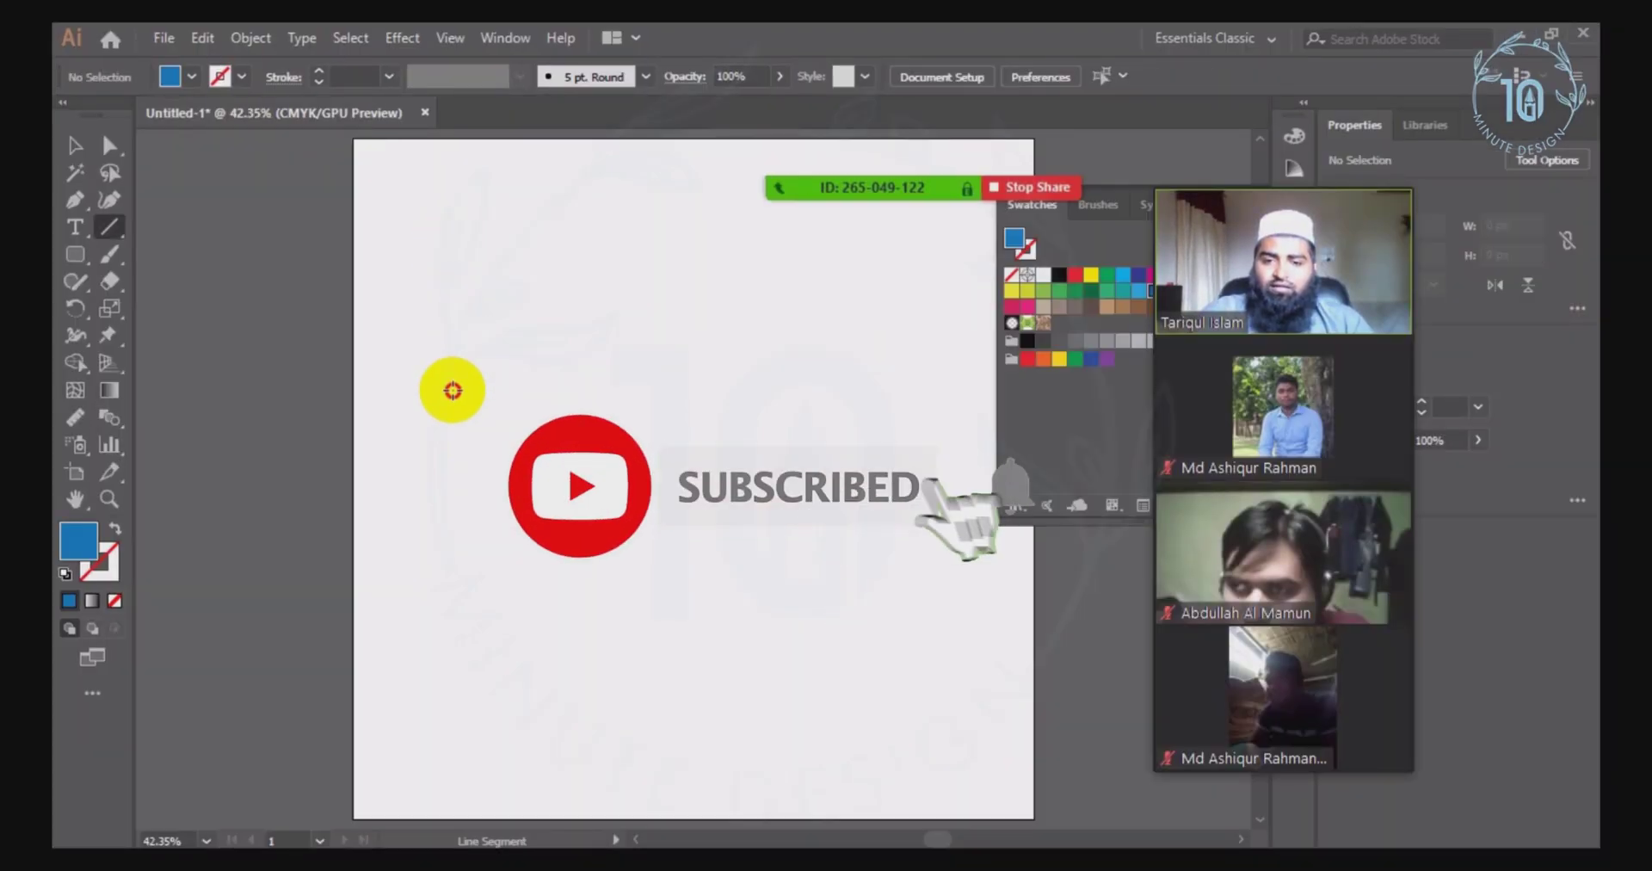
# Step: Draw a vertical line about 607 px tall in the artboard's left part, with a blue stroke and no fill
pyautogui.moveTo(450, 274); pyautogui.dragTo(450, 685)
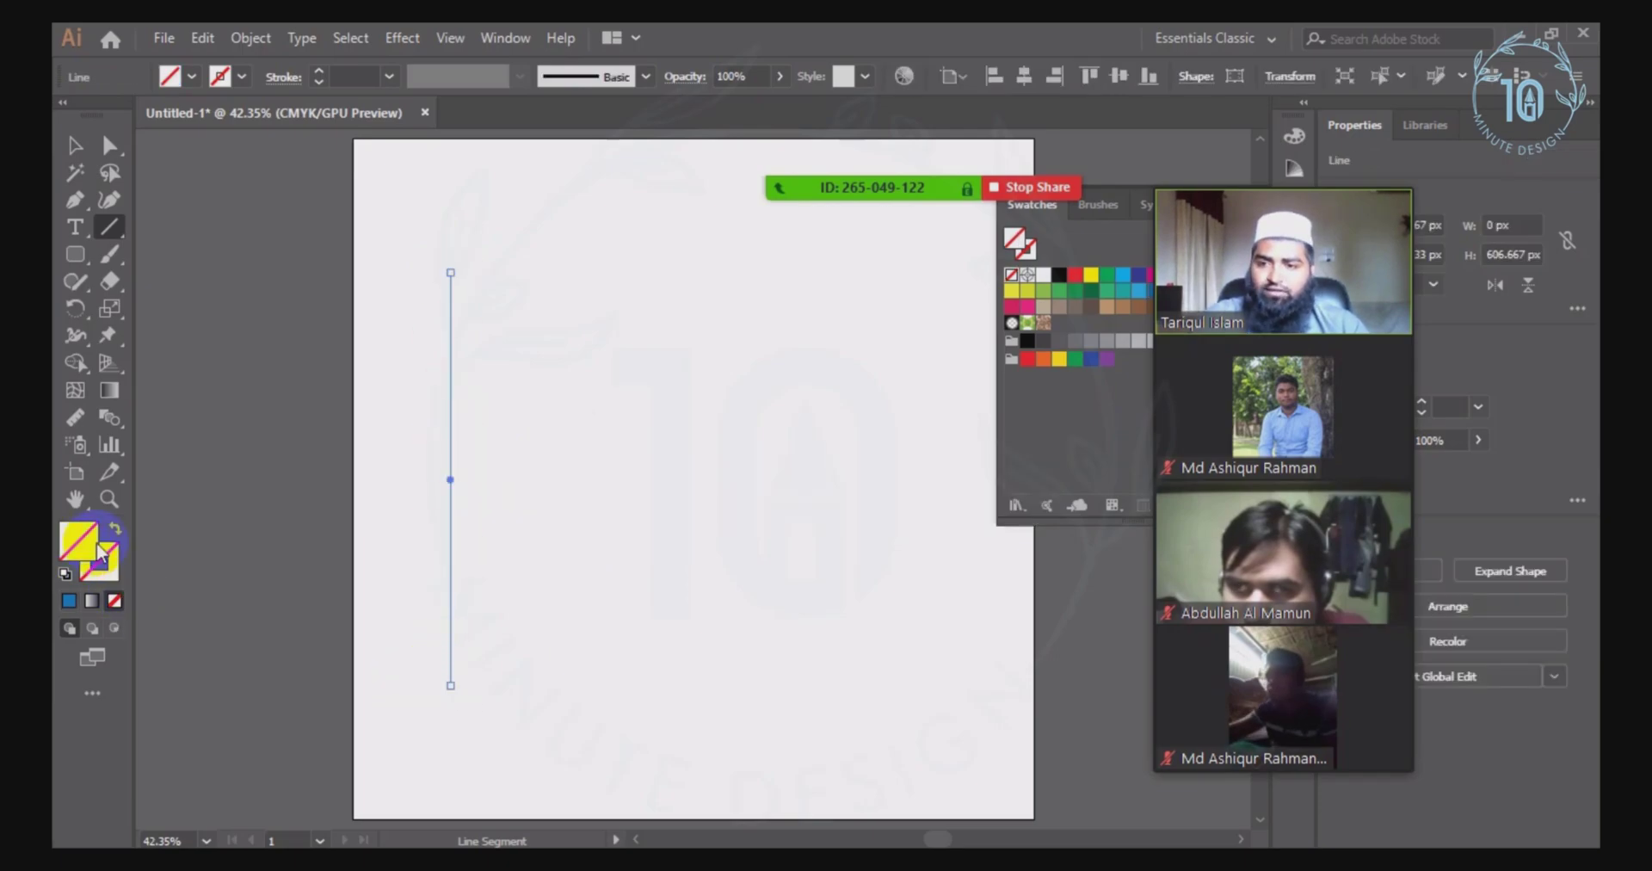
pyautogui.click(71, 606)
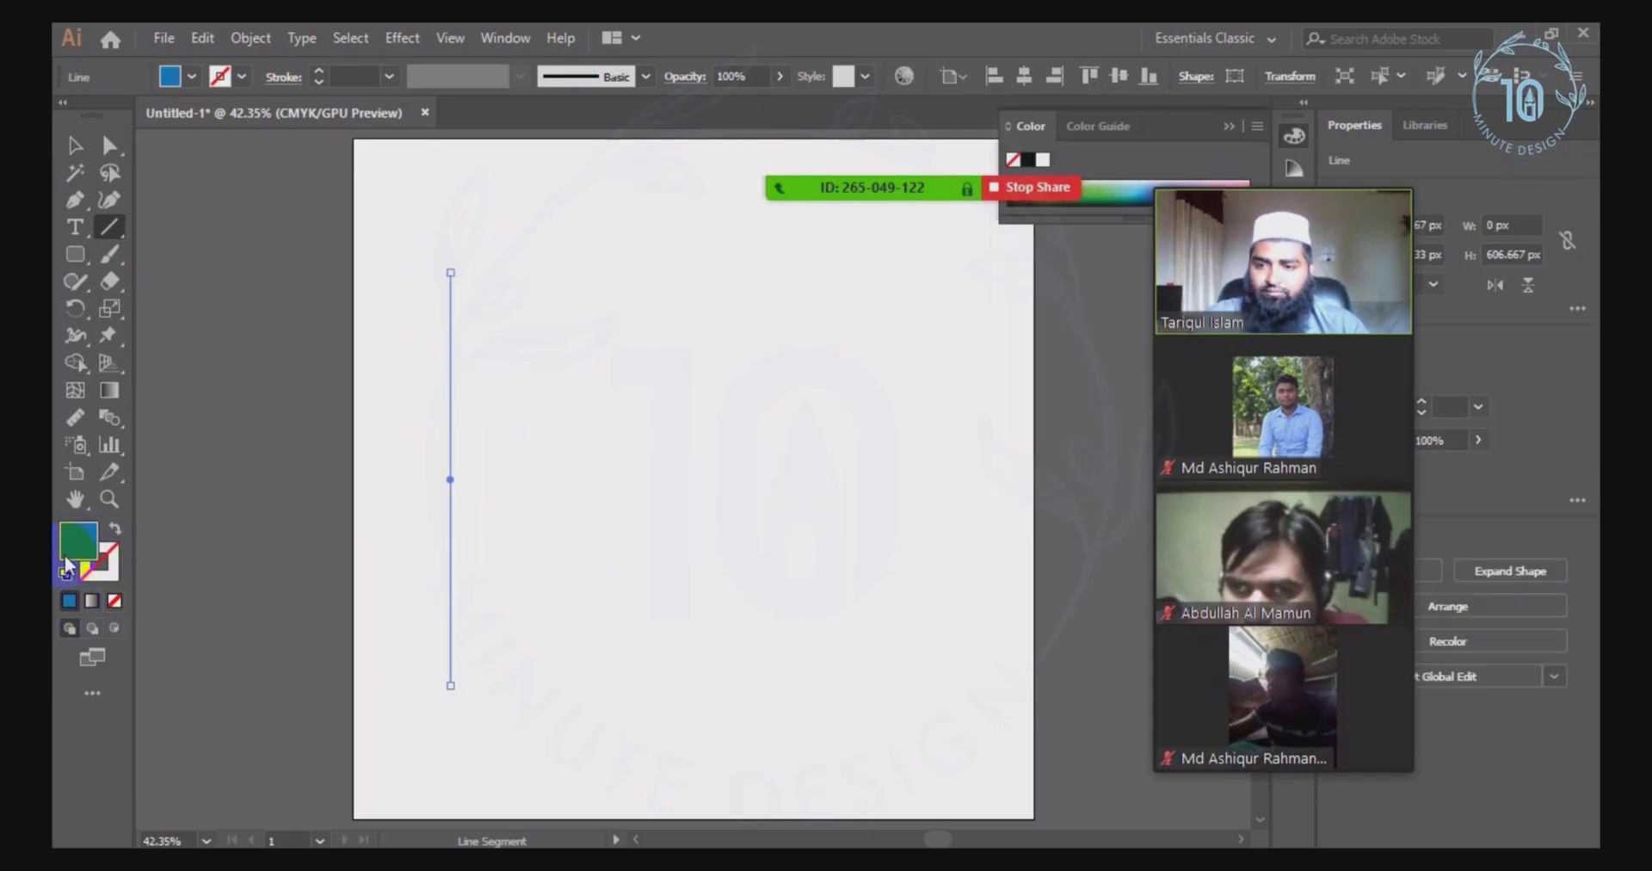
pyautogui.click(113, 530)
# Step: Move the meeting video strip aside and set the line's stroke weight to 6 pt
pyautogui.moveTo(1287, 177)
pyautogui.mouseDown()
pyautogui.moveTo(1171, 183)
pyautogui.moveTo(1433, 179)
pyautogui.mouseUp()
pyautogui.click(1297, 327)
pyautogui.click(1067, 344)
pyautogui.click(1068, 343)
pyautogui.click(1068, 343)
pyautogui.click(1068, 343)
pyautogui.click(1068, 344)
pyautogui.click(571, 416)
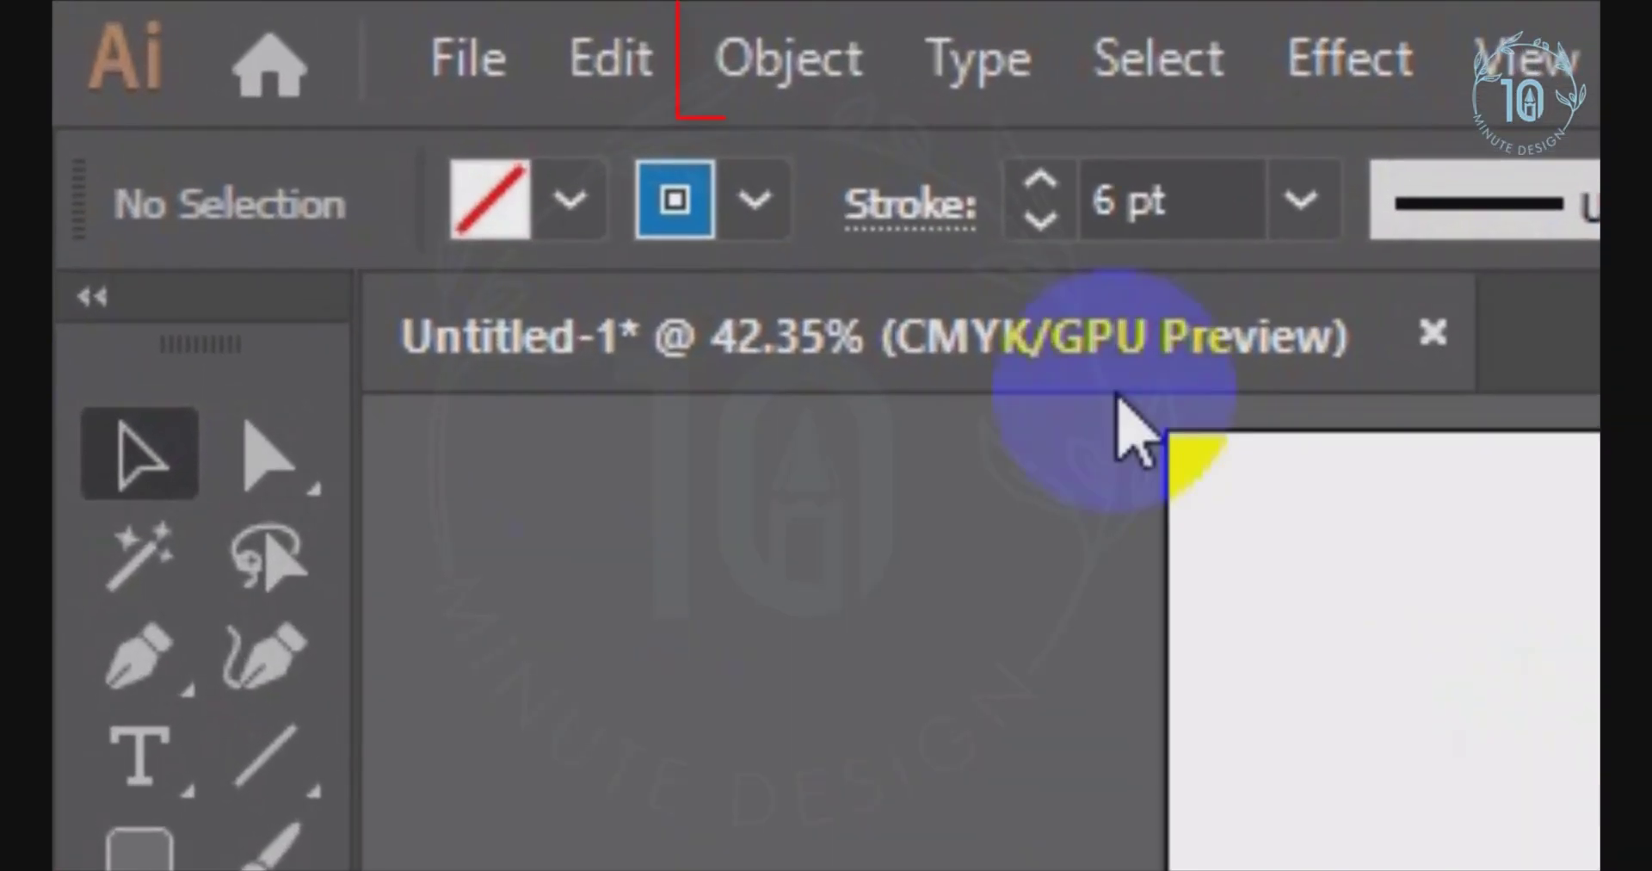
# Step: Start a Move on the line with 60 px entered for horizontal and for distance, and turn off the preview
pyautogui.hotkey('ctrl', 'a')
pyautogui.click(560, 52)
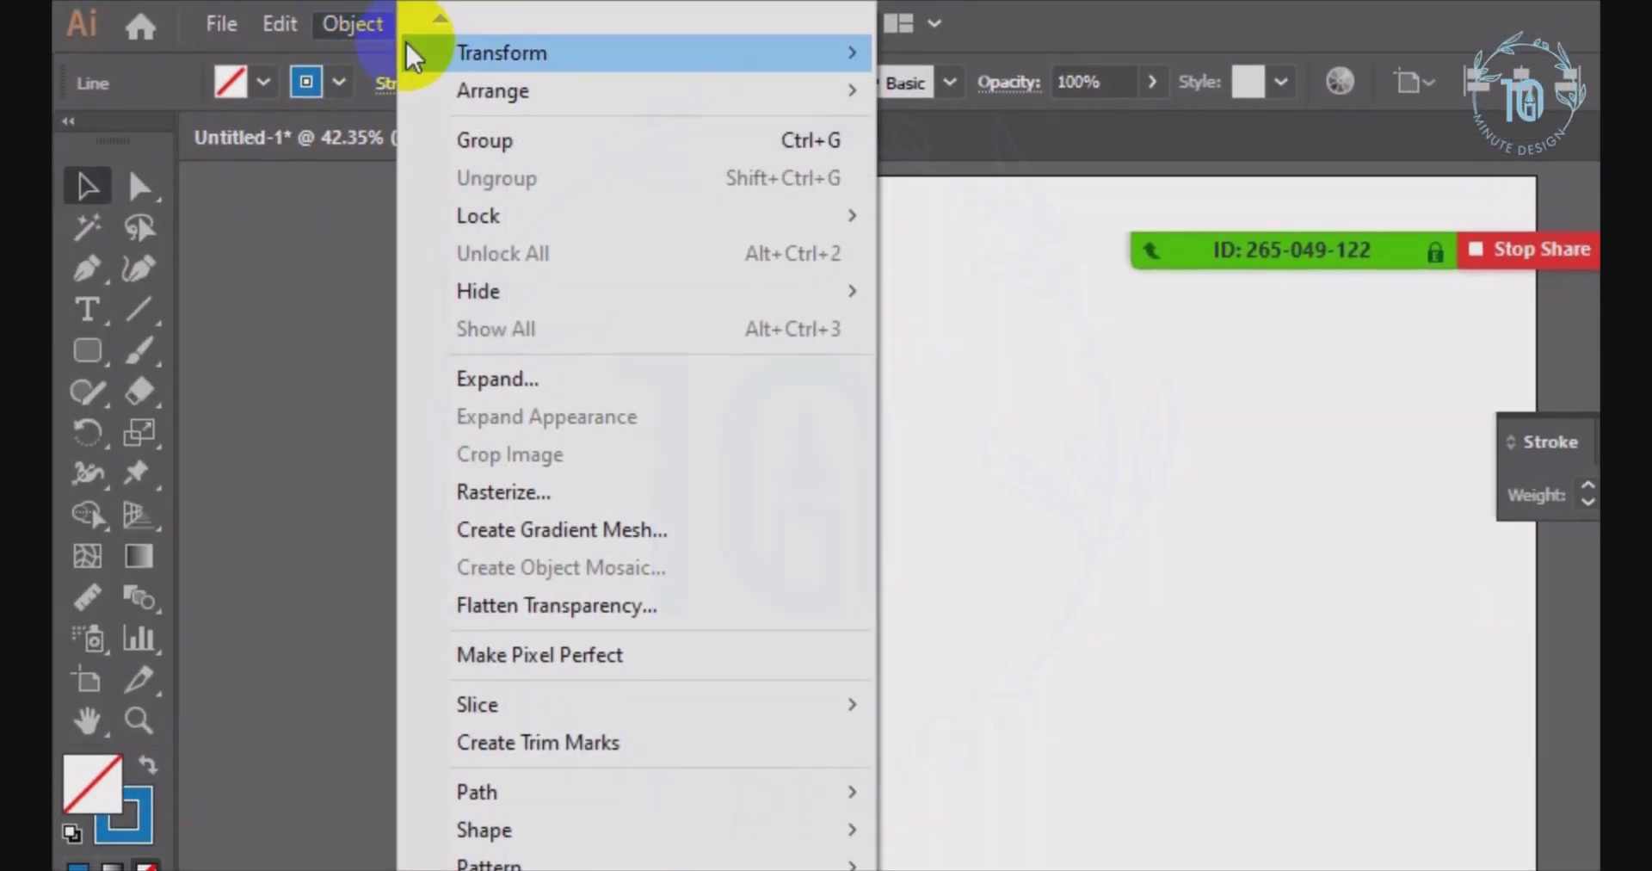
pyautogui.moveTo(456, 56)
pyautogui.click(979, 108)
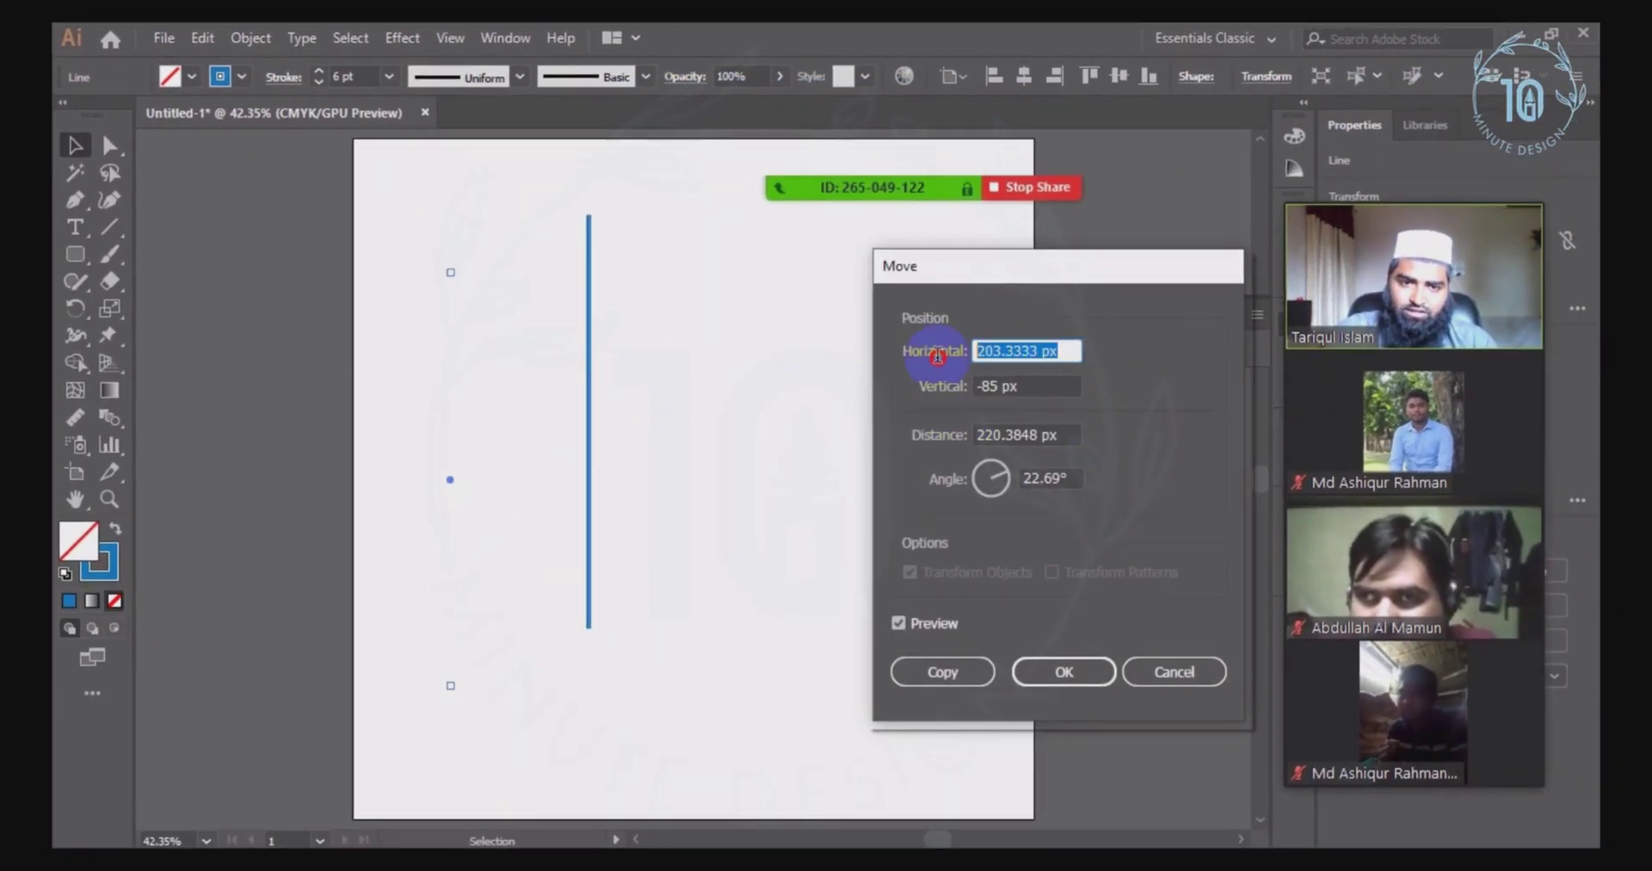
pyautogui.write('60')
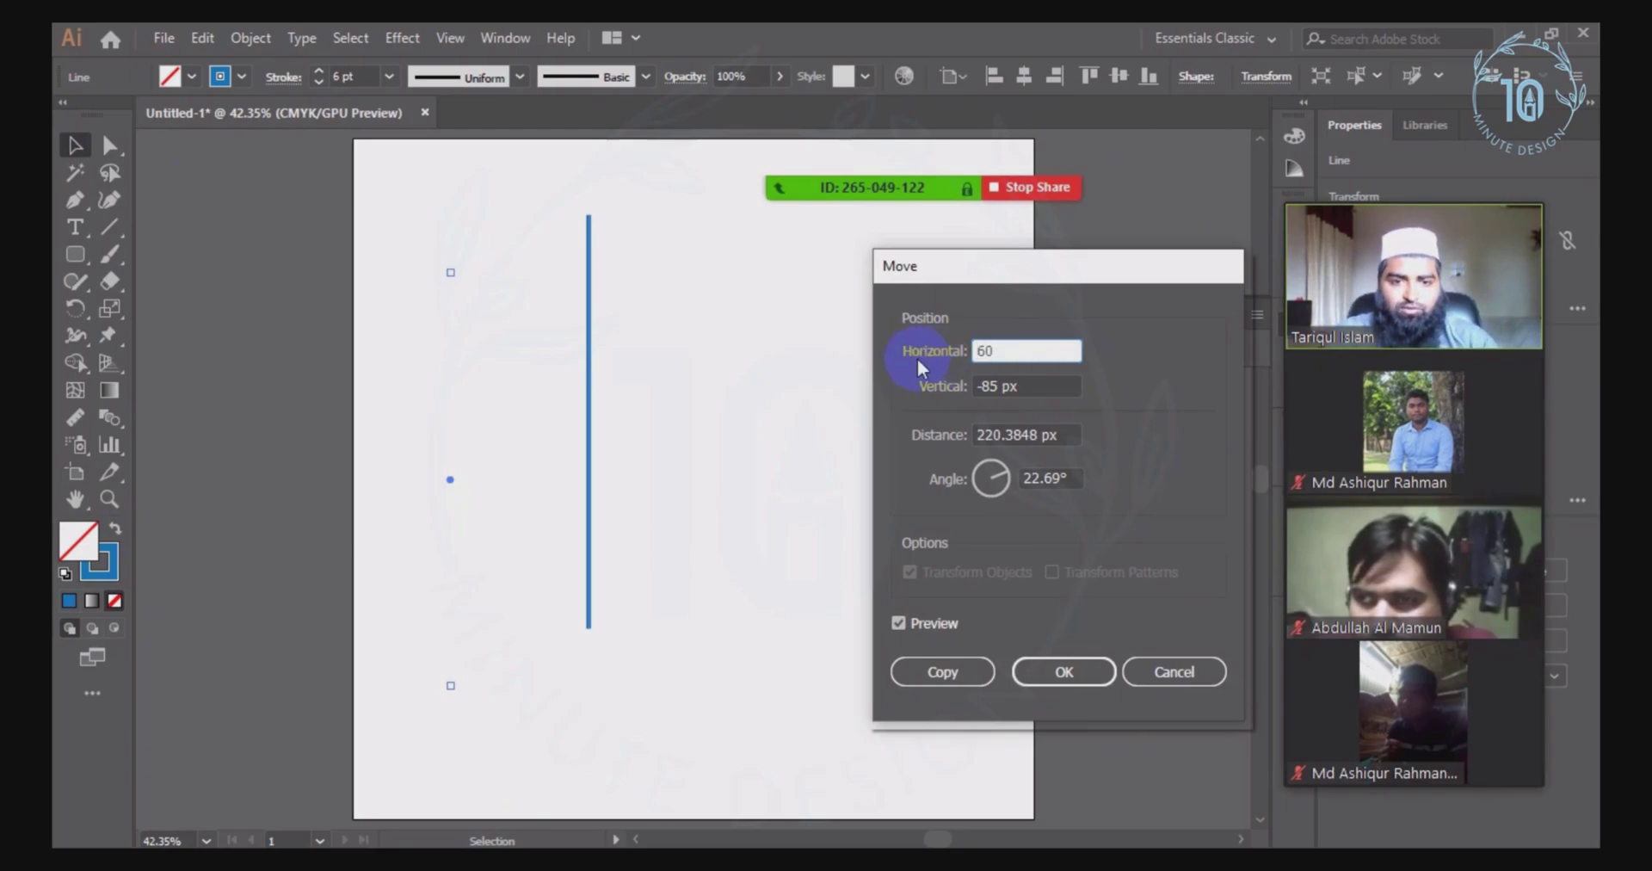
pyautogui.click(1058, 437)
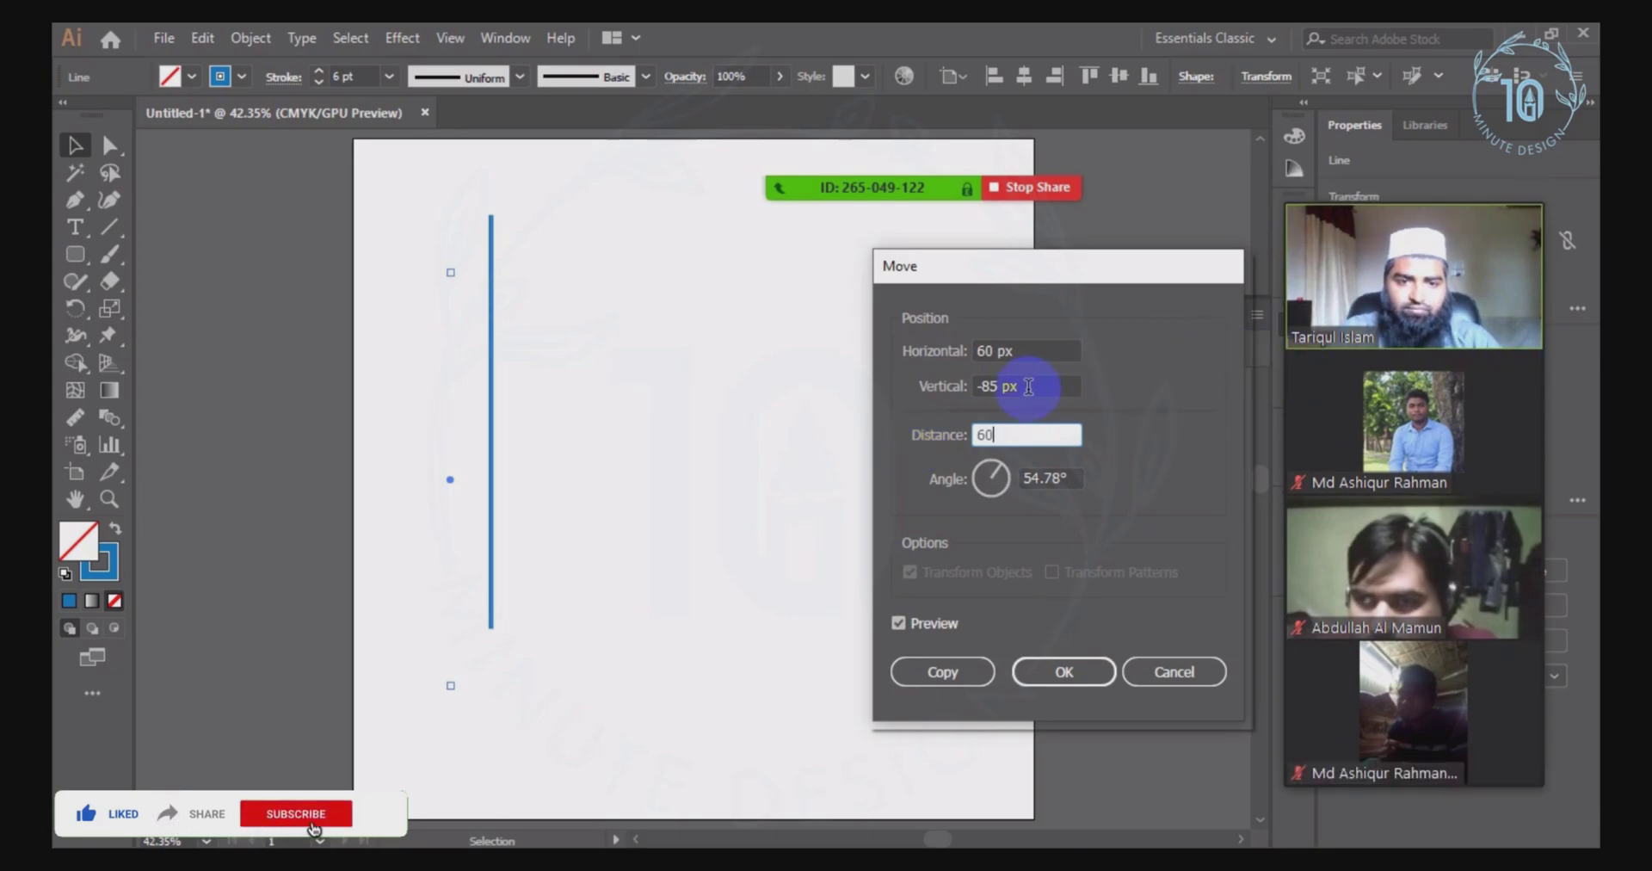
pyautogui.click(936, 624)
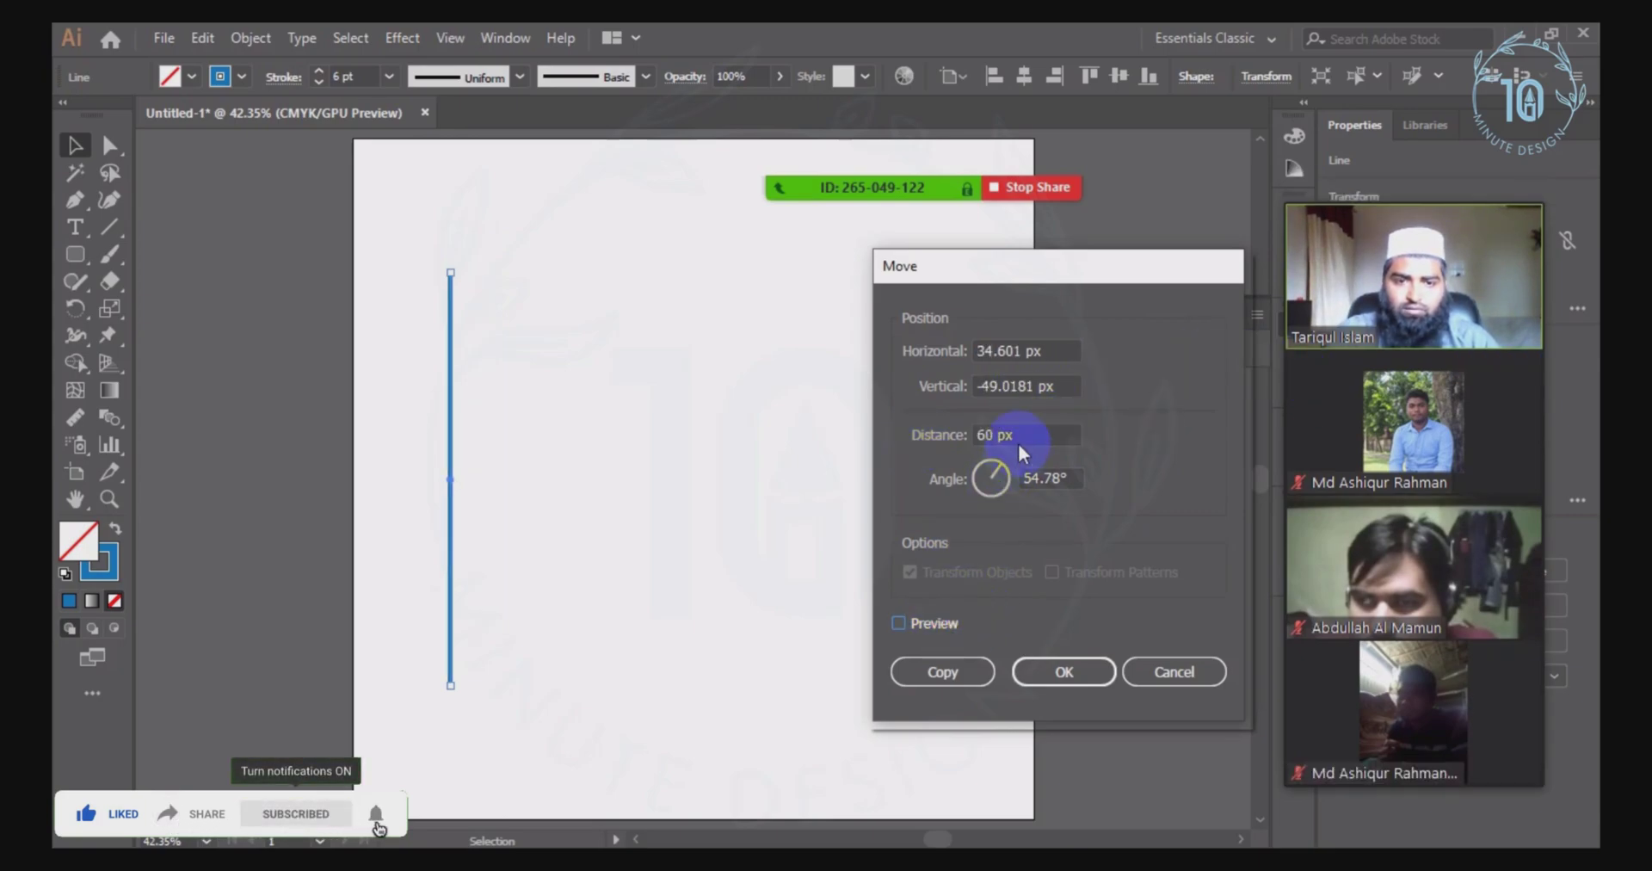
# Step: Copy the line with a move of 60 px horizontal, 0 px vertical and 0° angle, and repeat the copy twice
pyautogui.doubleClick(1053, 386)
pyautogui.write('0')
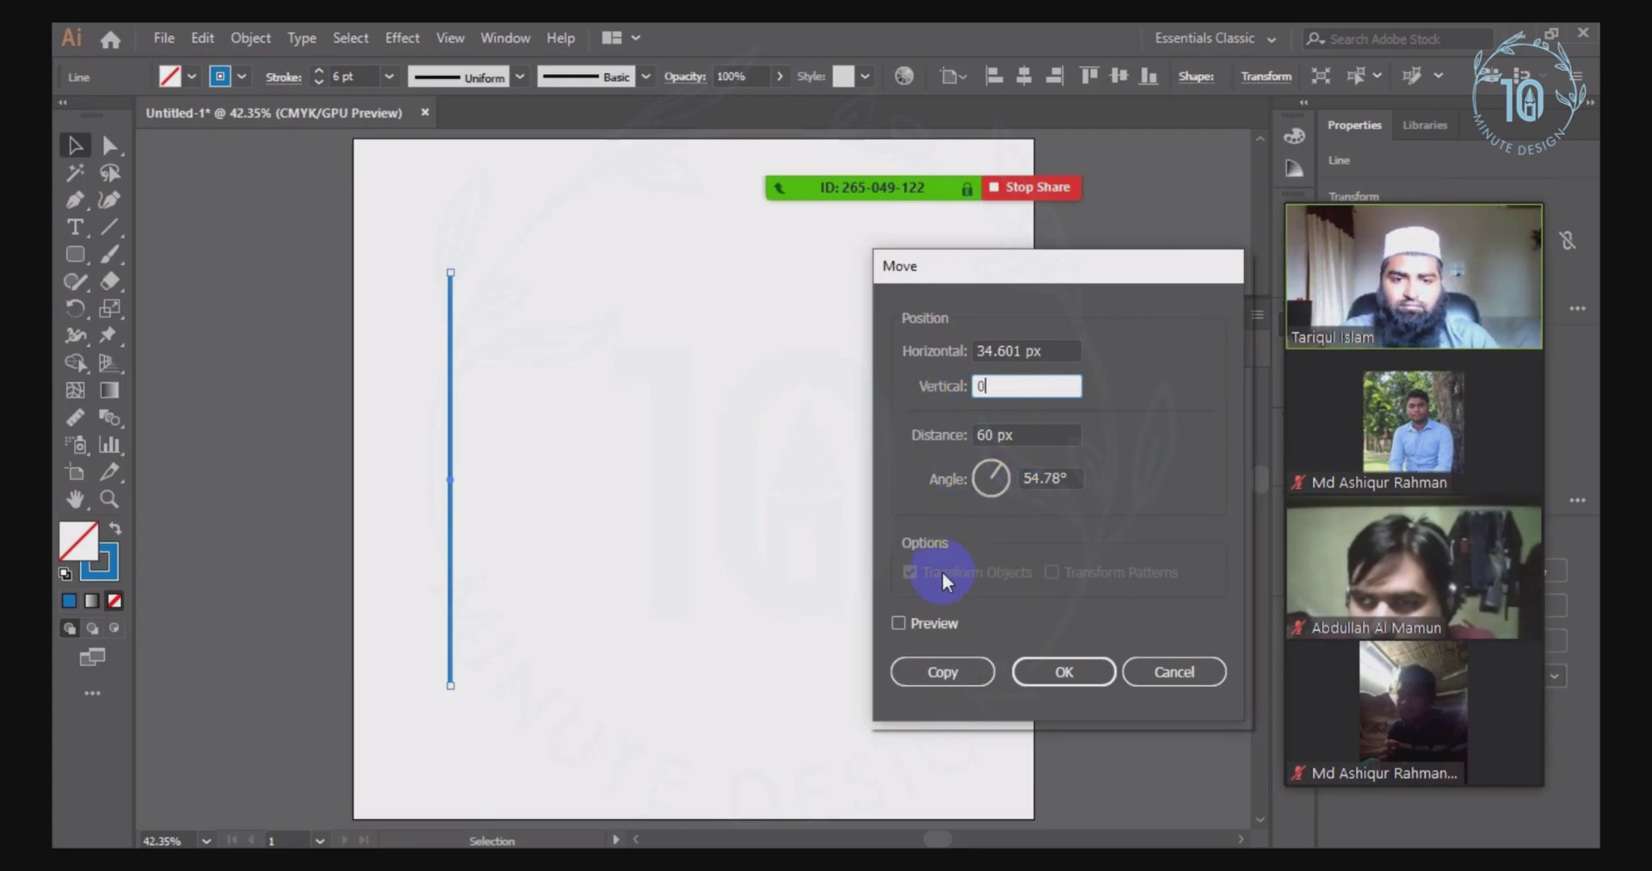
pyautogui.click(1074, 475)
pyautogui.write('0')
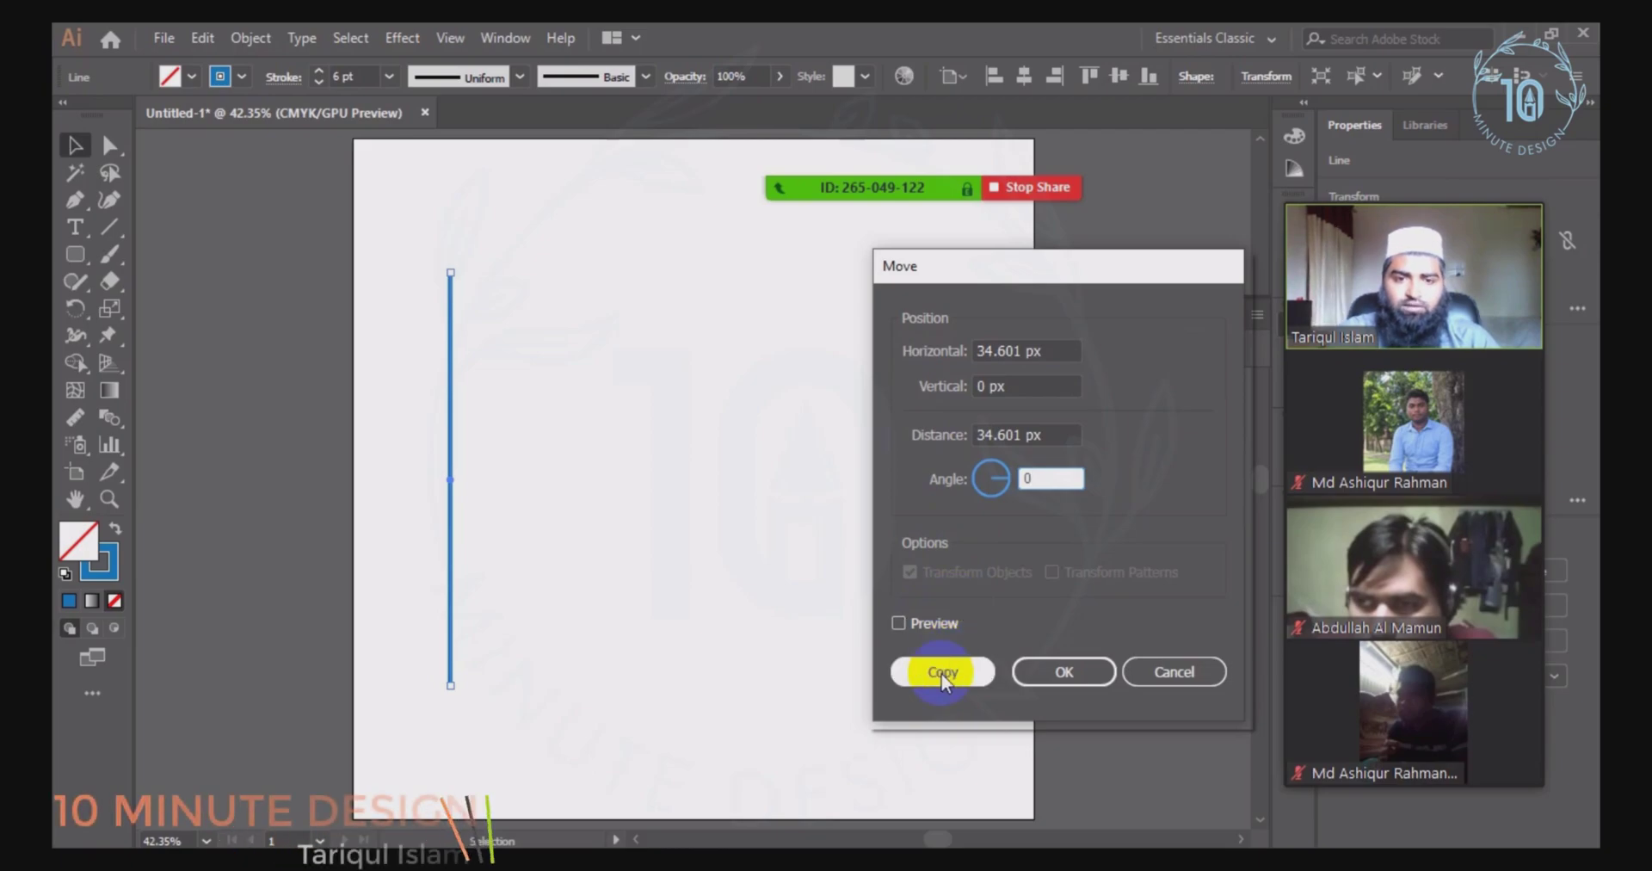
pyautogui.click(1019, 350)
pyautogui.write('60')
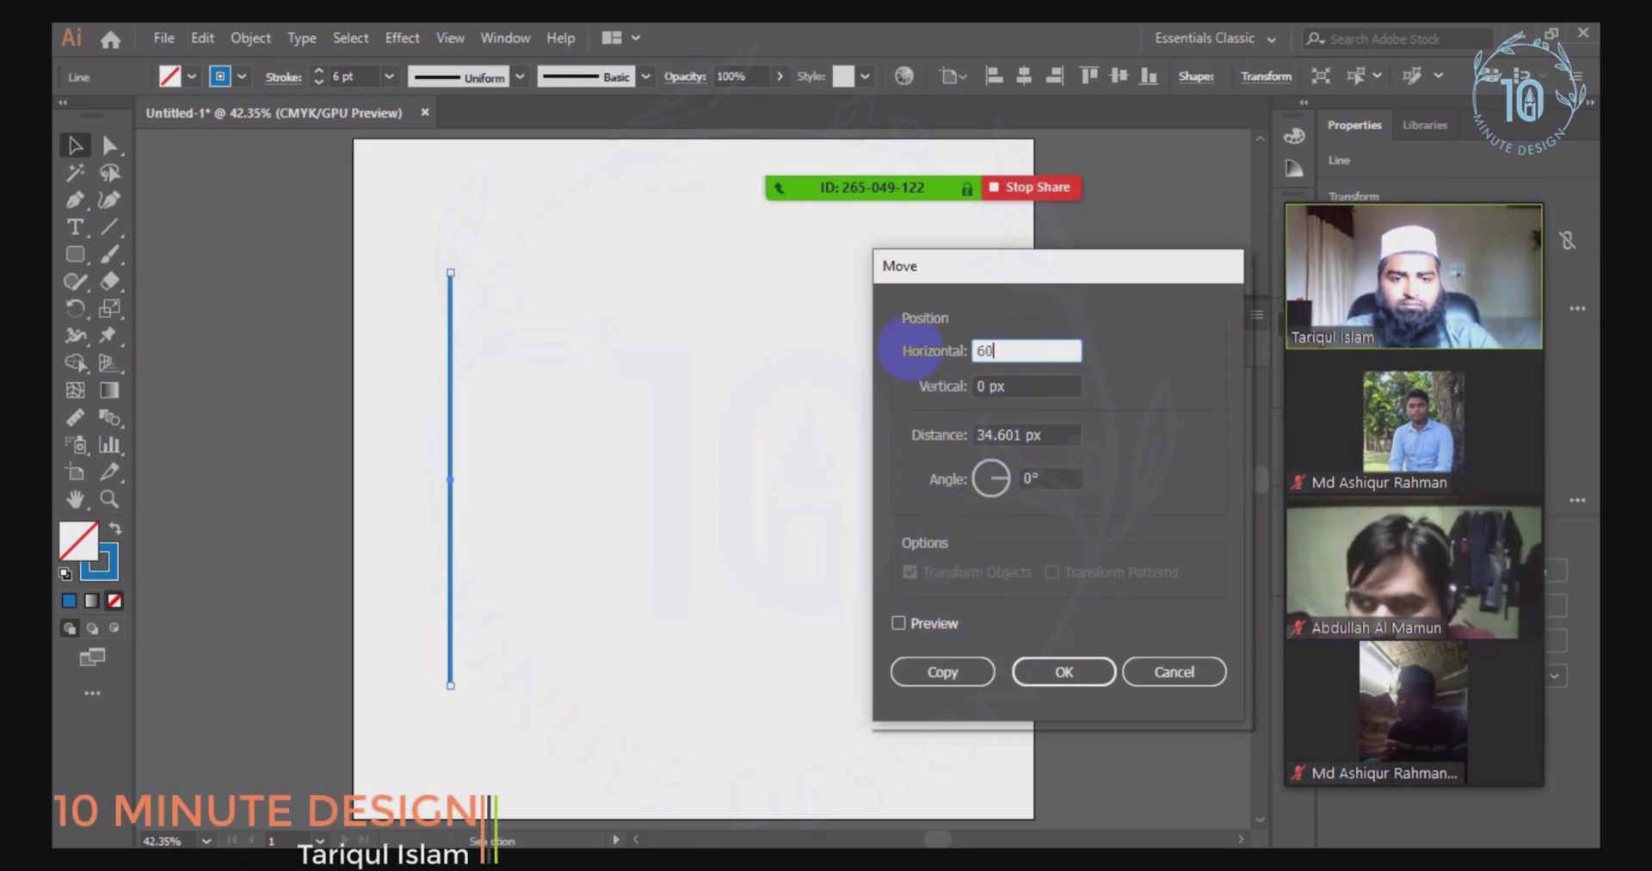
pyautogui.click(1054, 434)
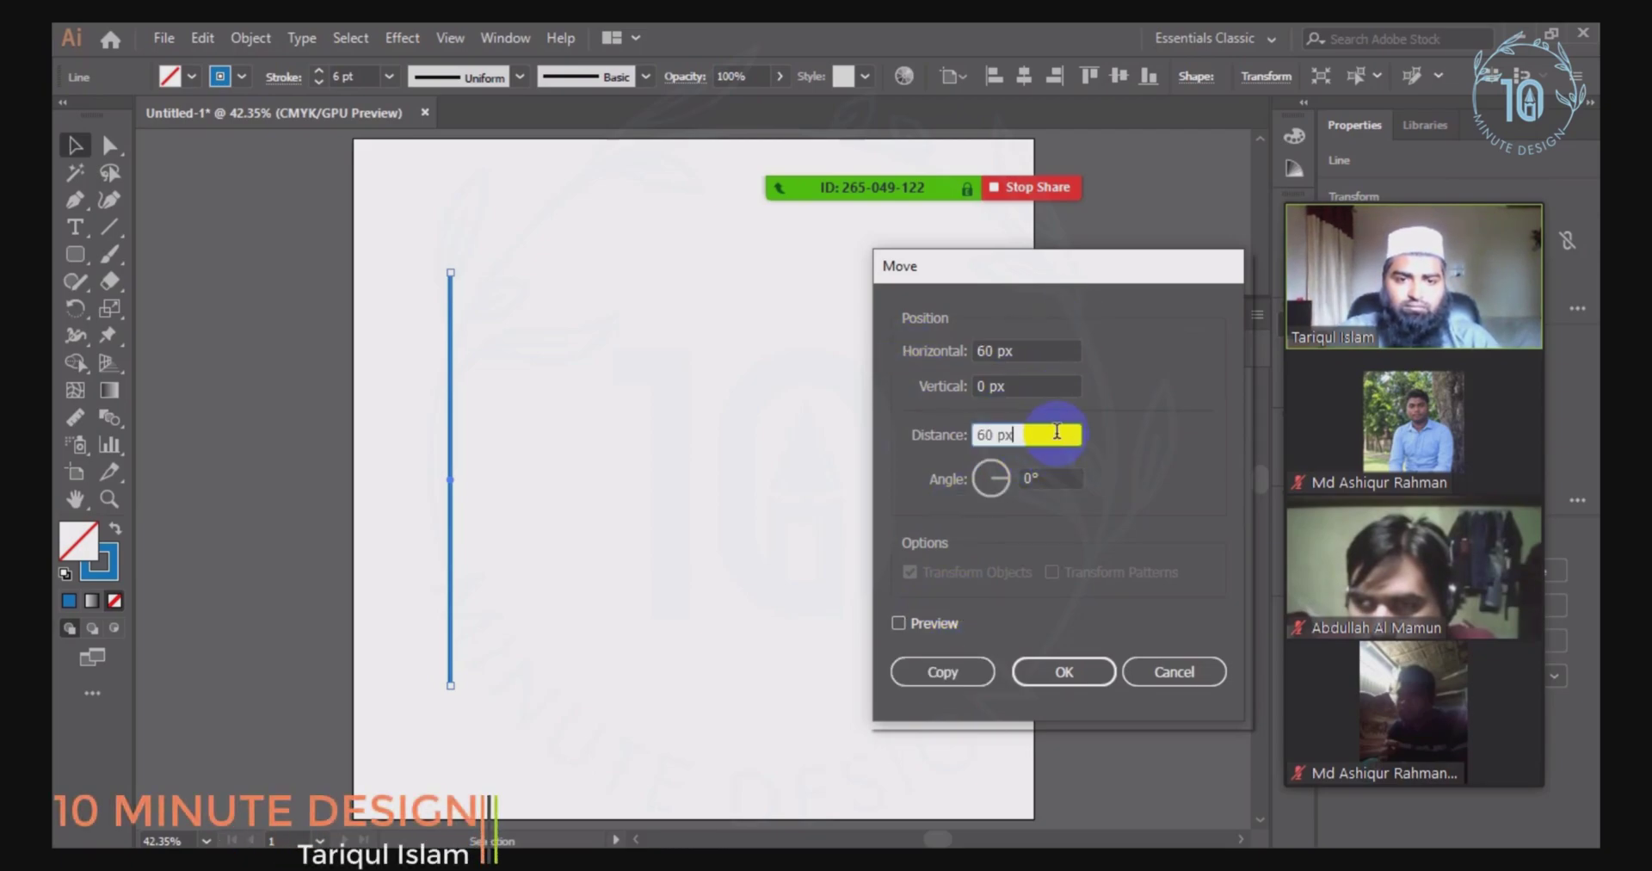
pyautogui.click(942, 672)
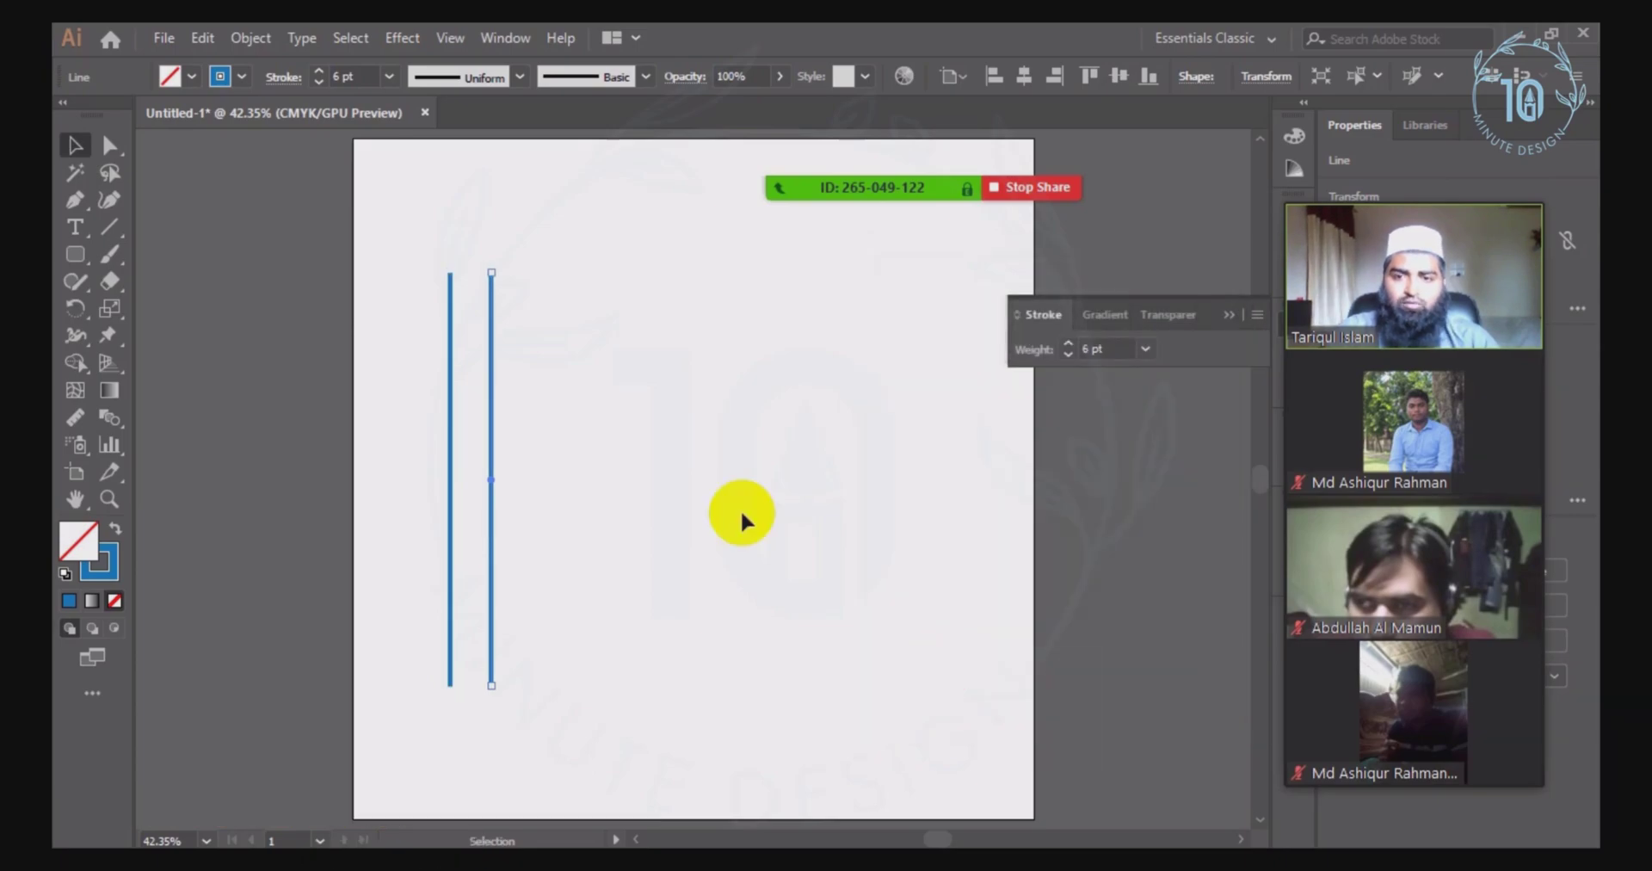
pyautogui.hotkey('ctrl', 'd')
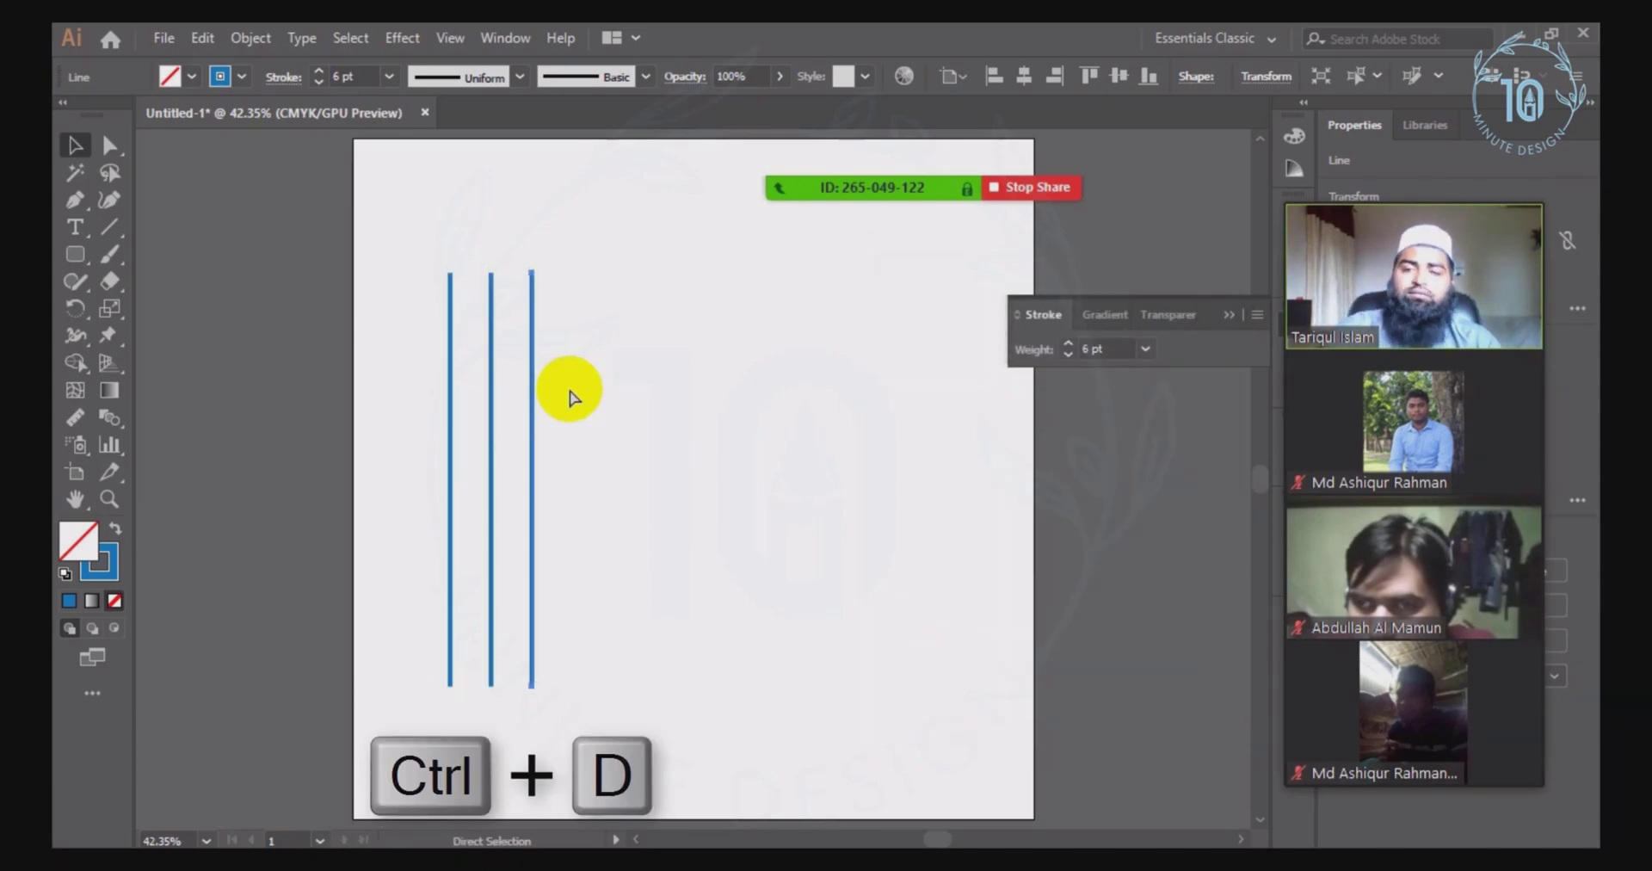
pyautogui.hotkey('ctrl', 'd')
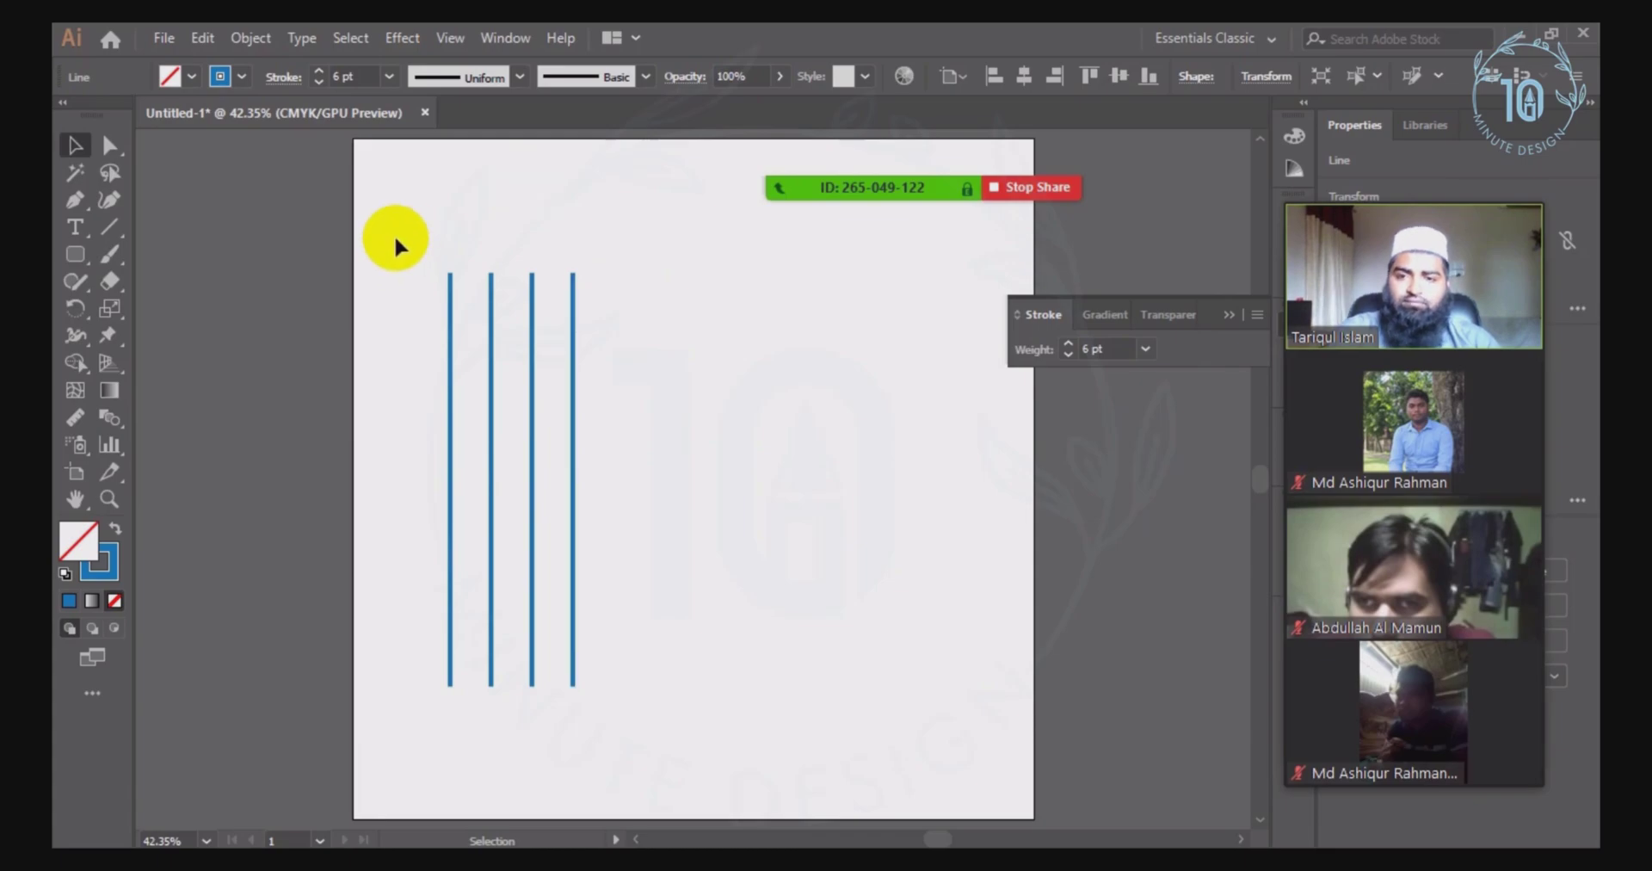
# Step: Create a rotated copy of the four vertical lines and rotate a copy of that set again to form a six-armed lattice
pyautogui.moveTo(398, 247); pyautogui.dragTo(737, 437)
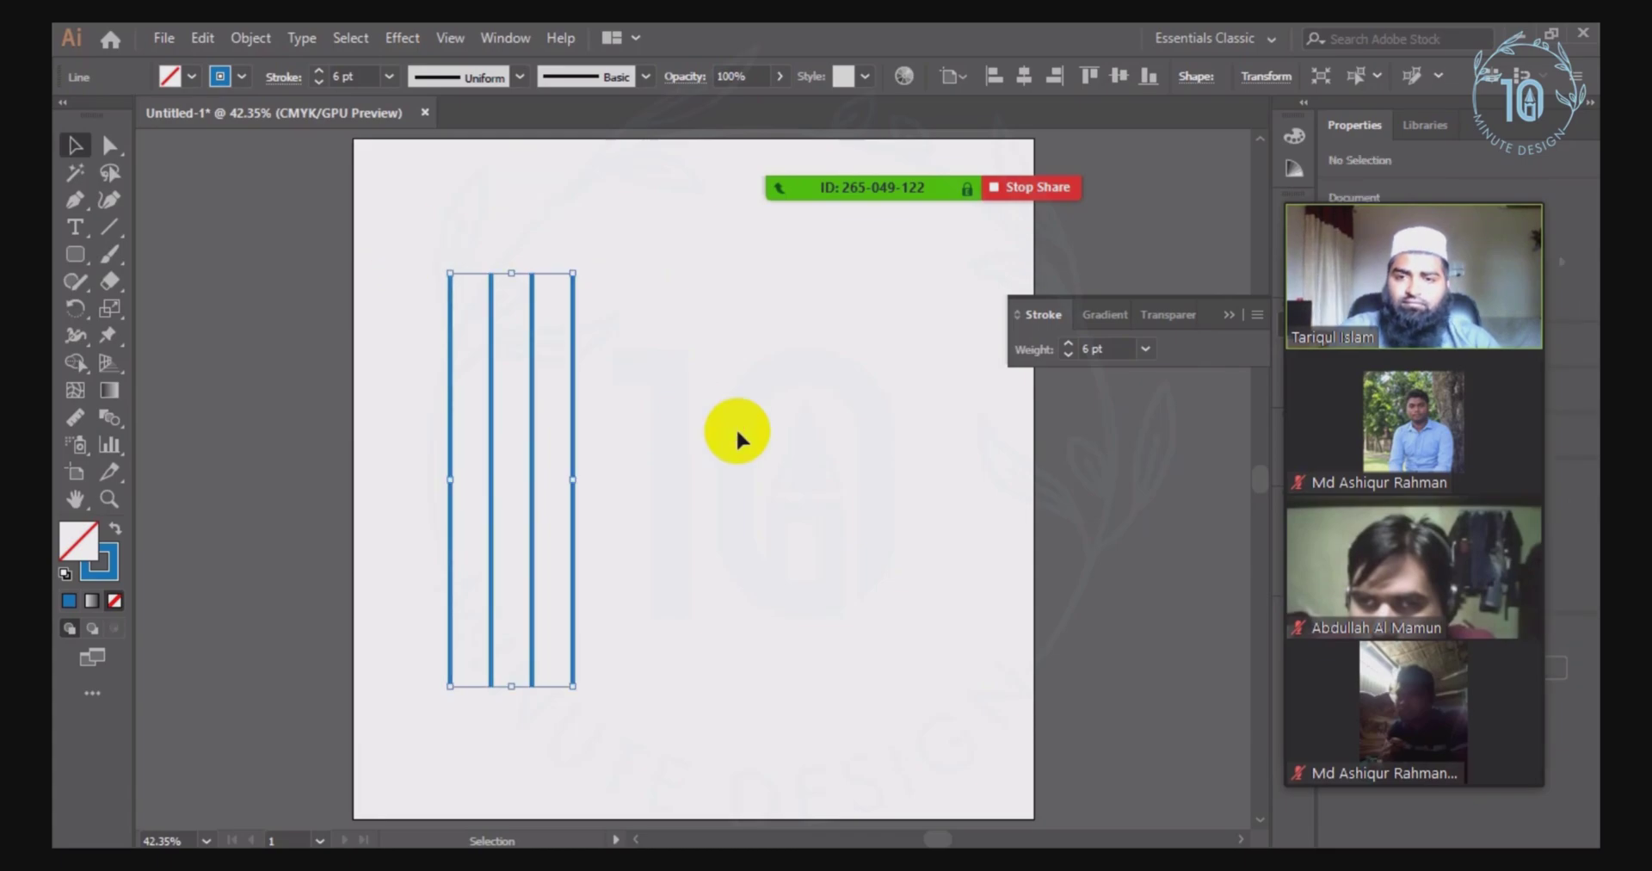
pyautogui.doubleClick(75, 311)
pyautogui.click(939, 626)
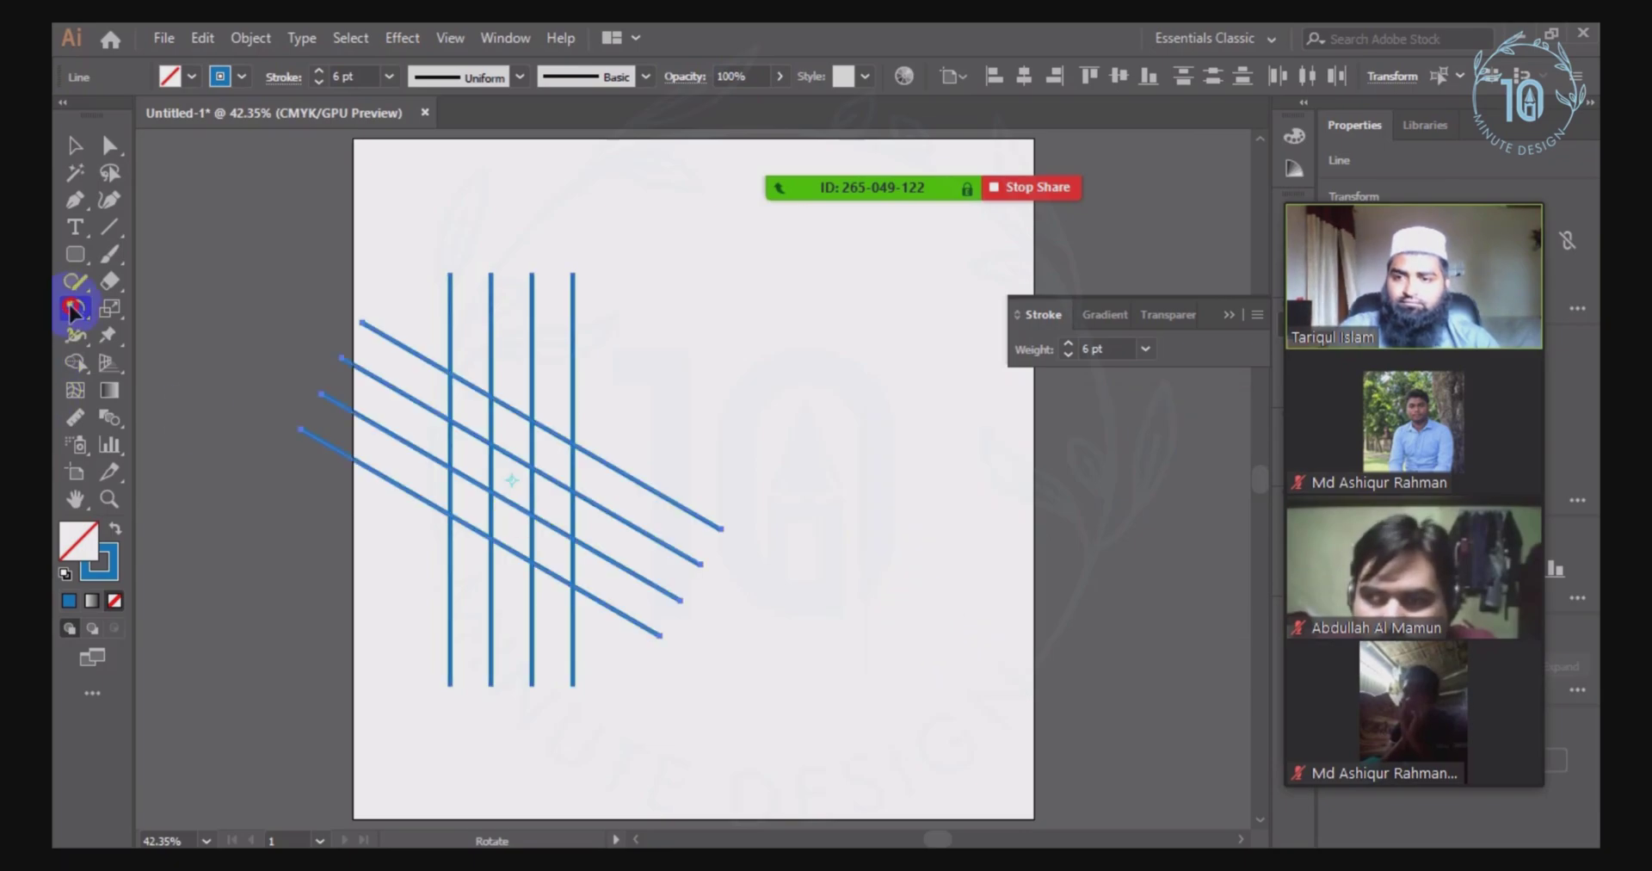
pyautogui.doubleClick(73, 312)
pyautogui.click(940, 627)
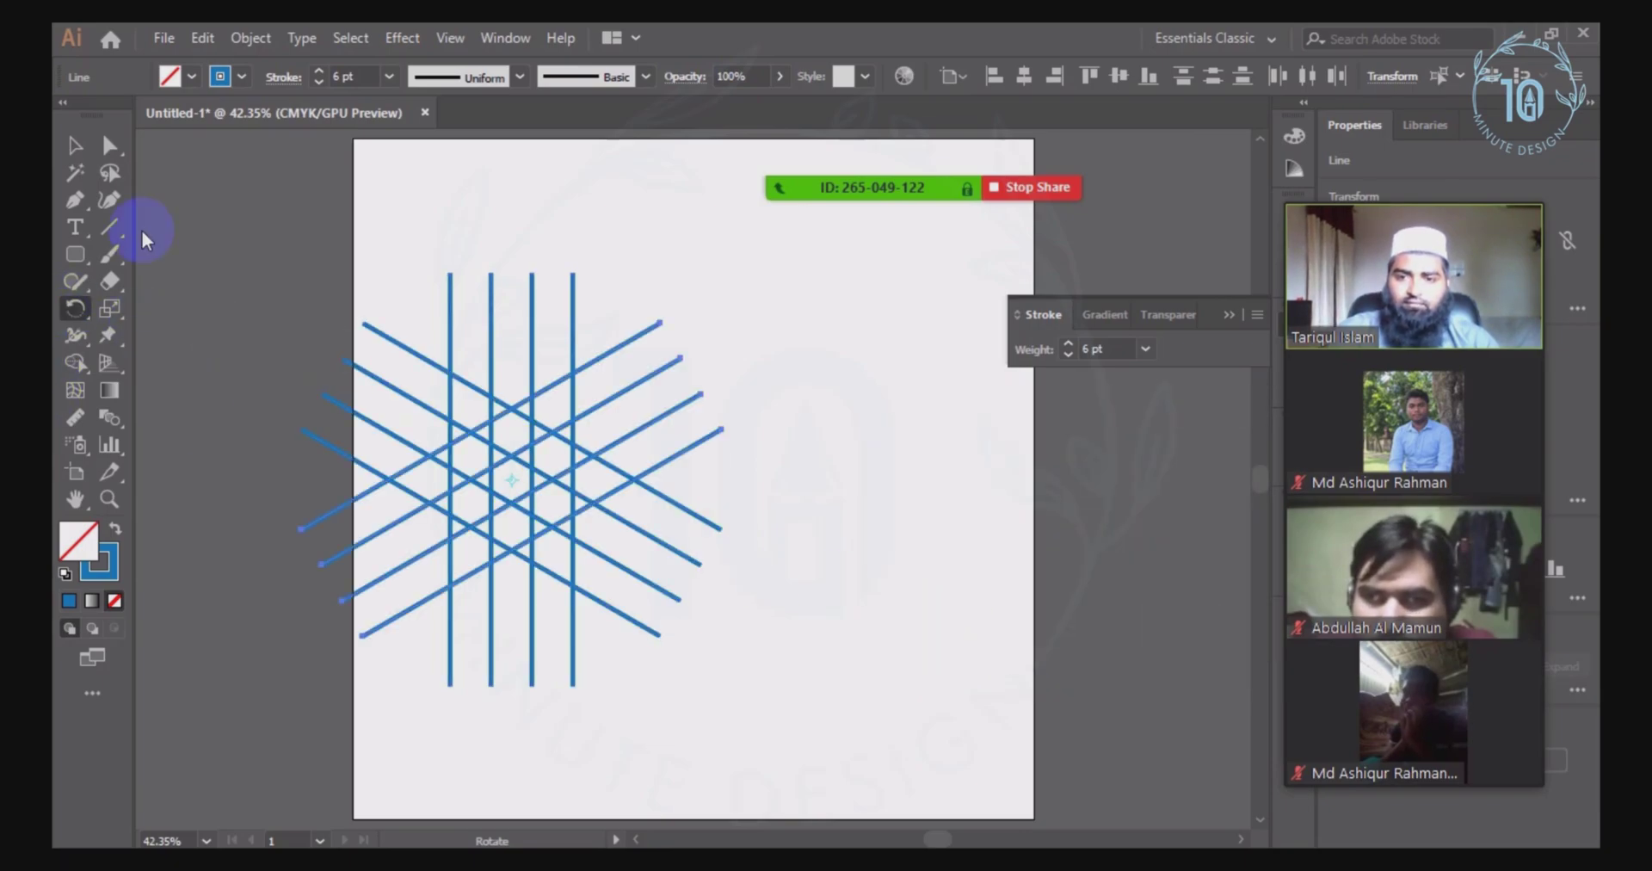
# Step: Move the last rotated set of four lines up so its crossings meet the vertical lines
pyautogui.click(73, 148)
pyautogui.scroll(5, 756, 572)
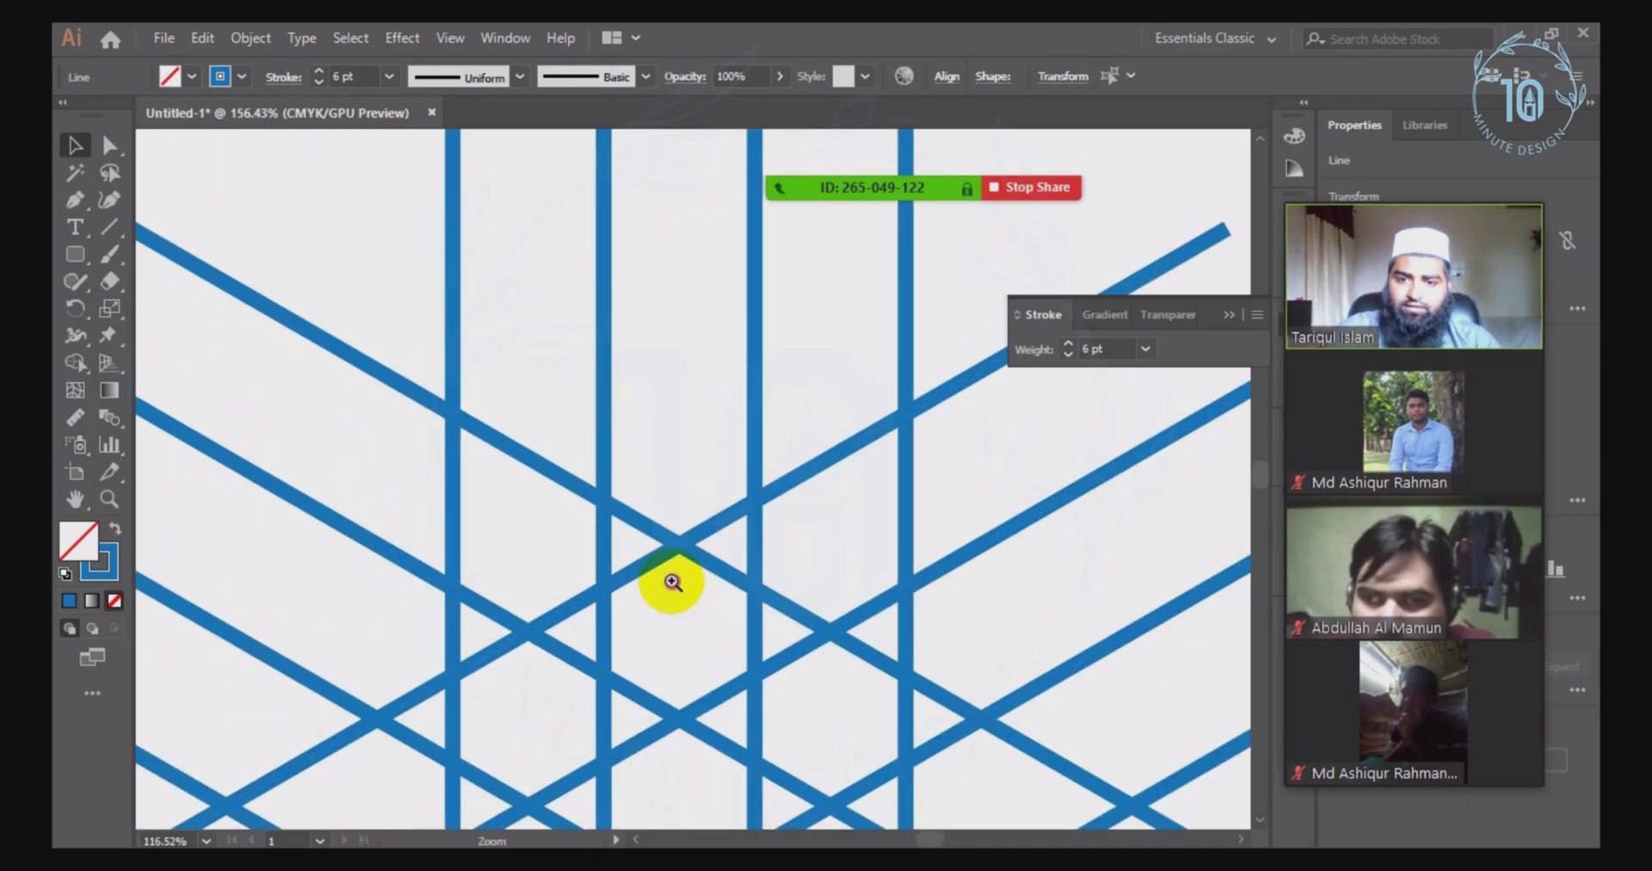
pyautogui.moveTo(683, 488); pyautogui.dragTo(717, 519)
pyautogui.hotkey('ctrl', 'z')
pyautogui.rightClick(678, 464)
pyautogui.click(724, 442)
pyautogui.moveTo(736, 522); pyautogui.dragTo(688, 458)
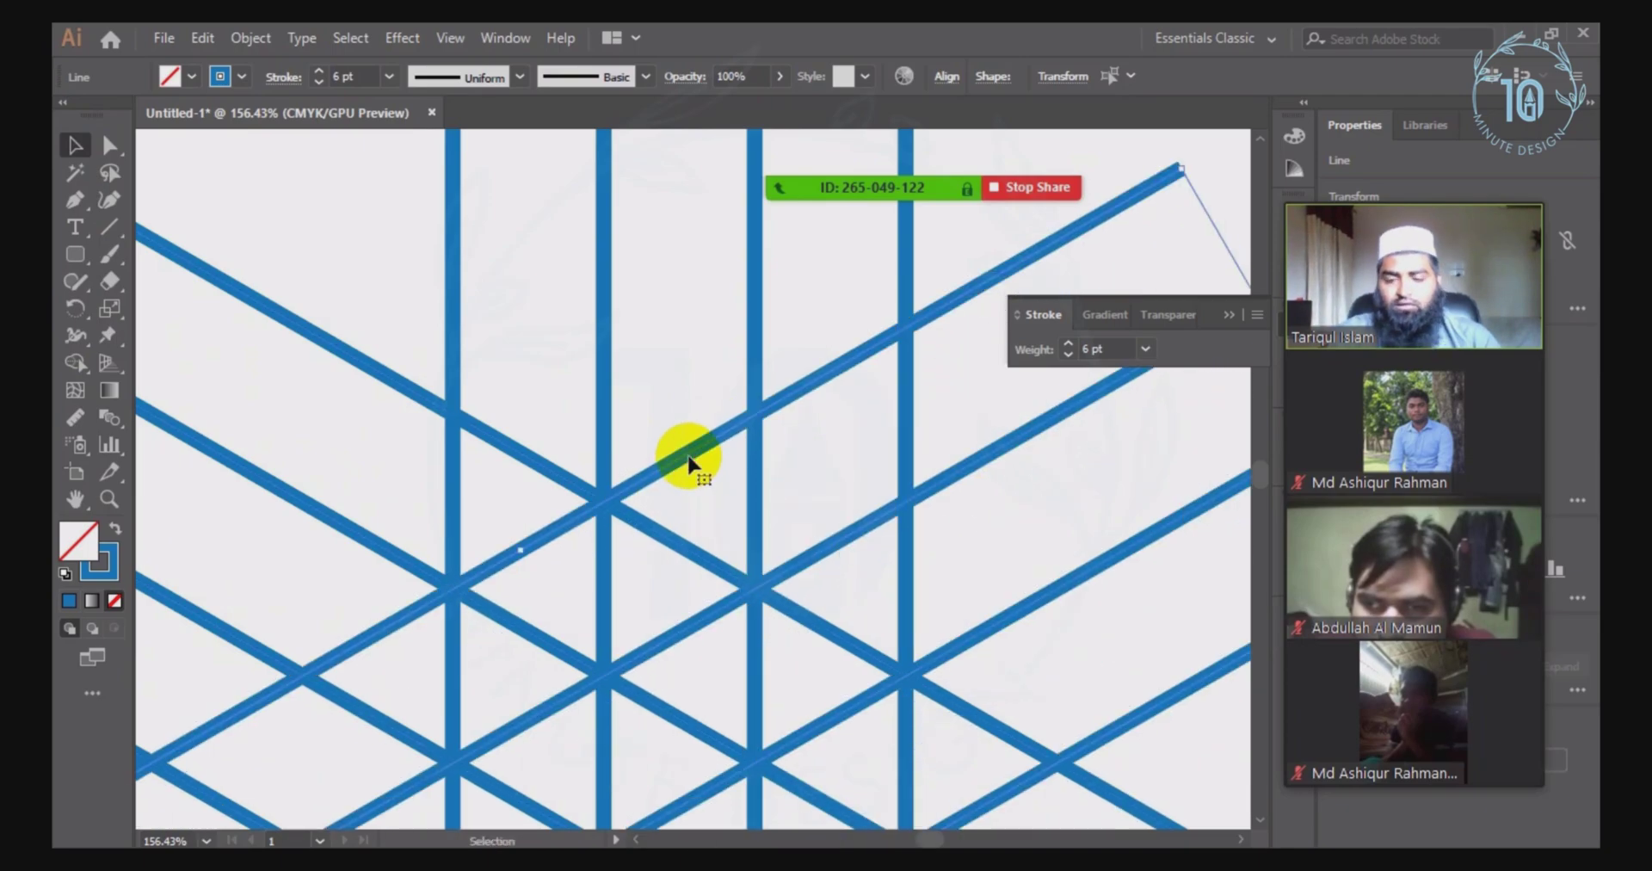
# Step: Align the moved set exactly to the crossing of the other lines in outline view, and return to the normal preview
pyautogui.hotkey('ctrl', 'y')
pyautogui.moveTo(575, 452); pyautogui.dragTo(792, 634)
pyautogui.moveTo(336, 297); pyautogui.dragTo(474, 361)
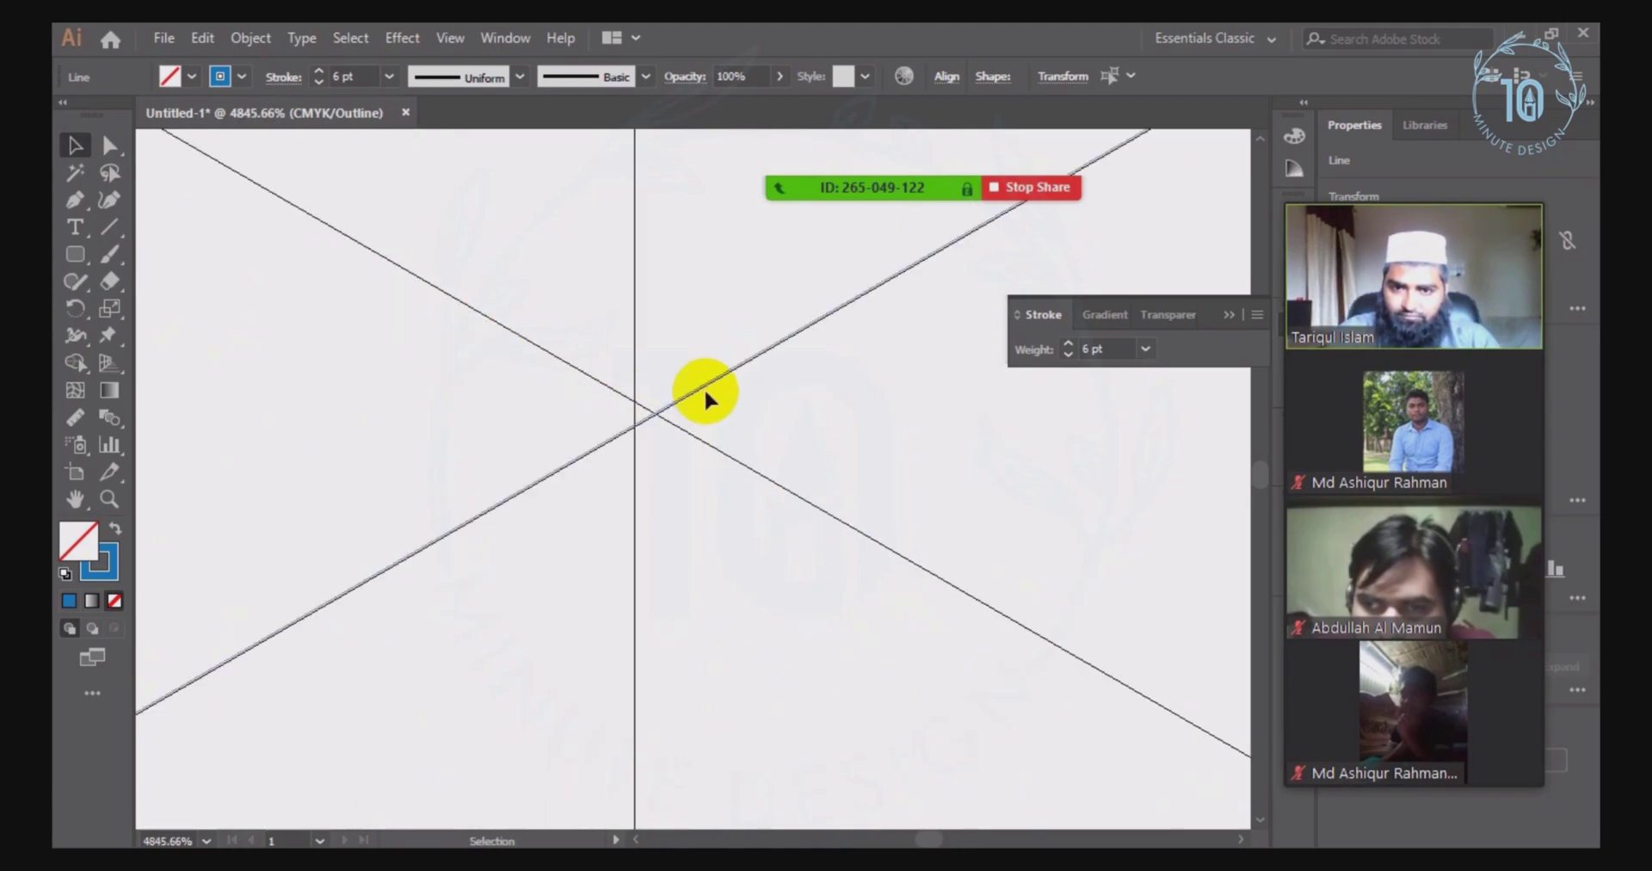
pyautogui.moveTo(707, 389); pyautogui.dragTo(694, 369)
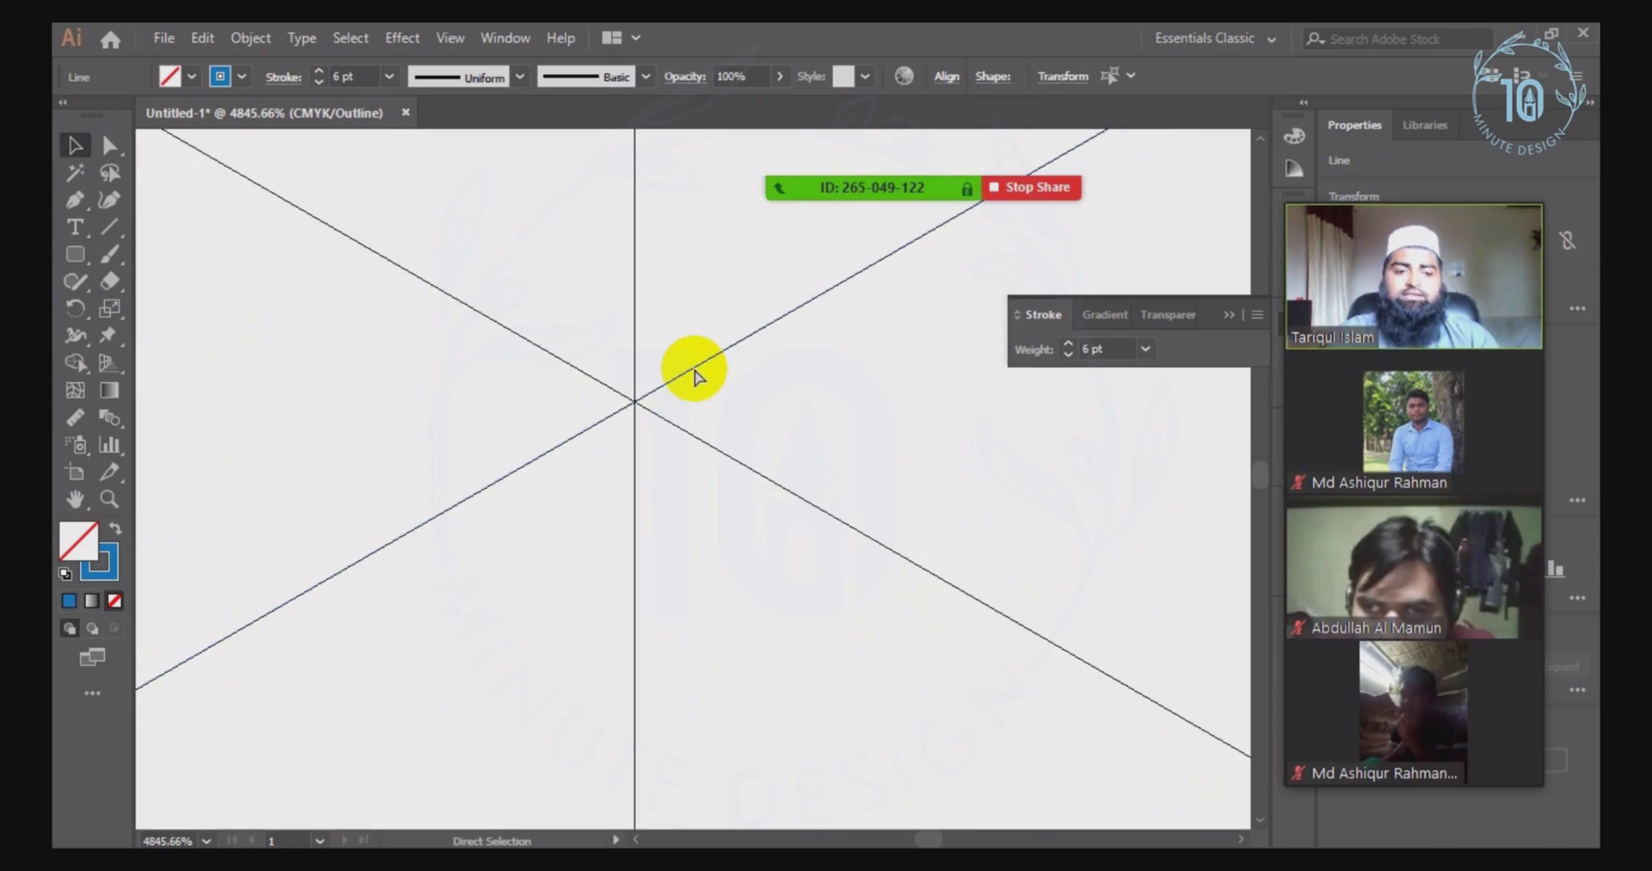
pyautogui.hotkey('ctrl', '0')
pyautogui.click(434, 266)
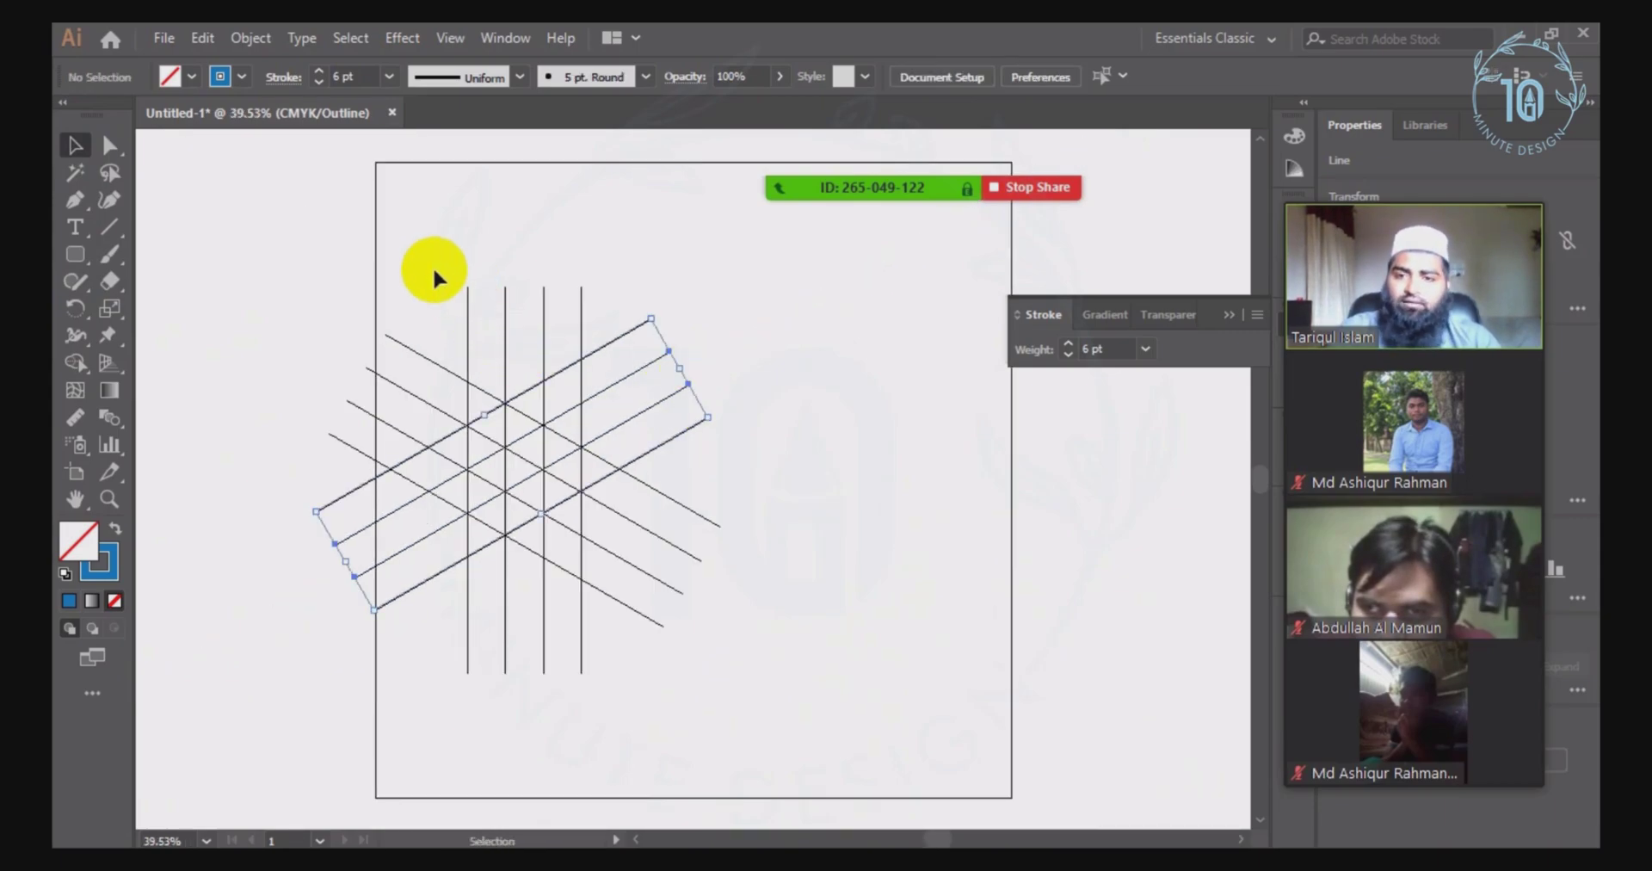
pyautogui.hotkey('ctrl', 'y')
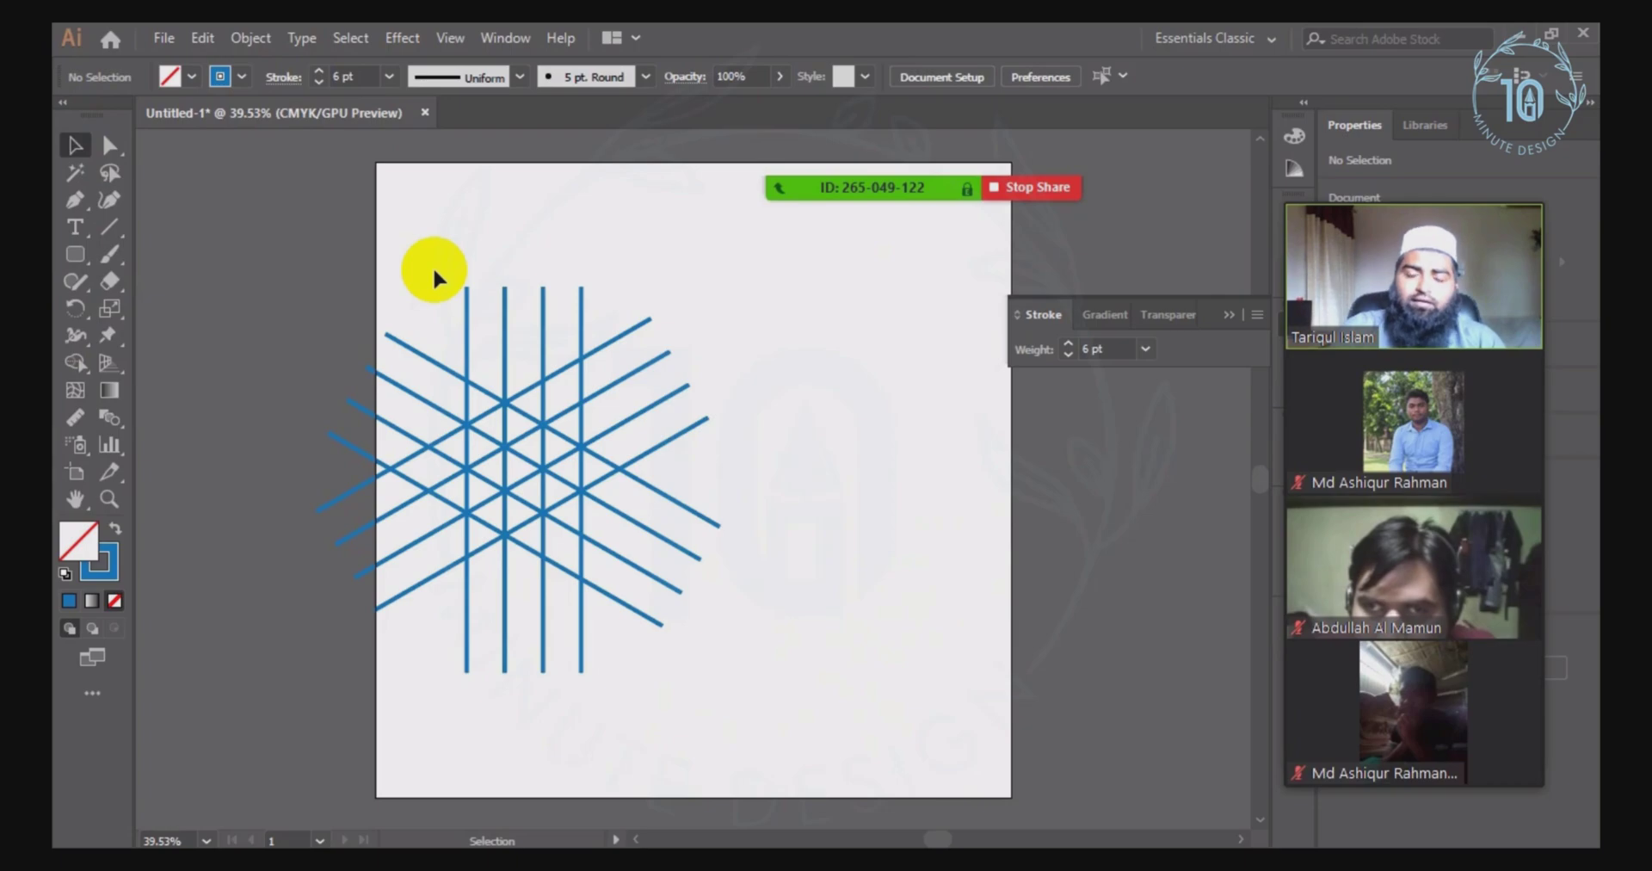
# Step: Select the whole lattice and remove the diagonal line ends left of the first vertical line with Shape Builder
pyautogui.moveTo(425, 249)
pyautogui.mouseDown()
pyautogui.moveTo(701, 646)
pyautogui.moveTo(711, 591)
pyautogui.mouseUp()
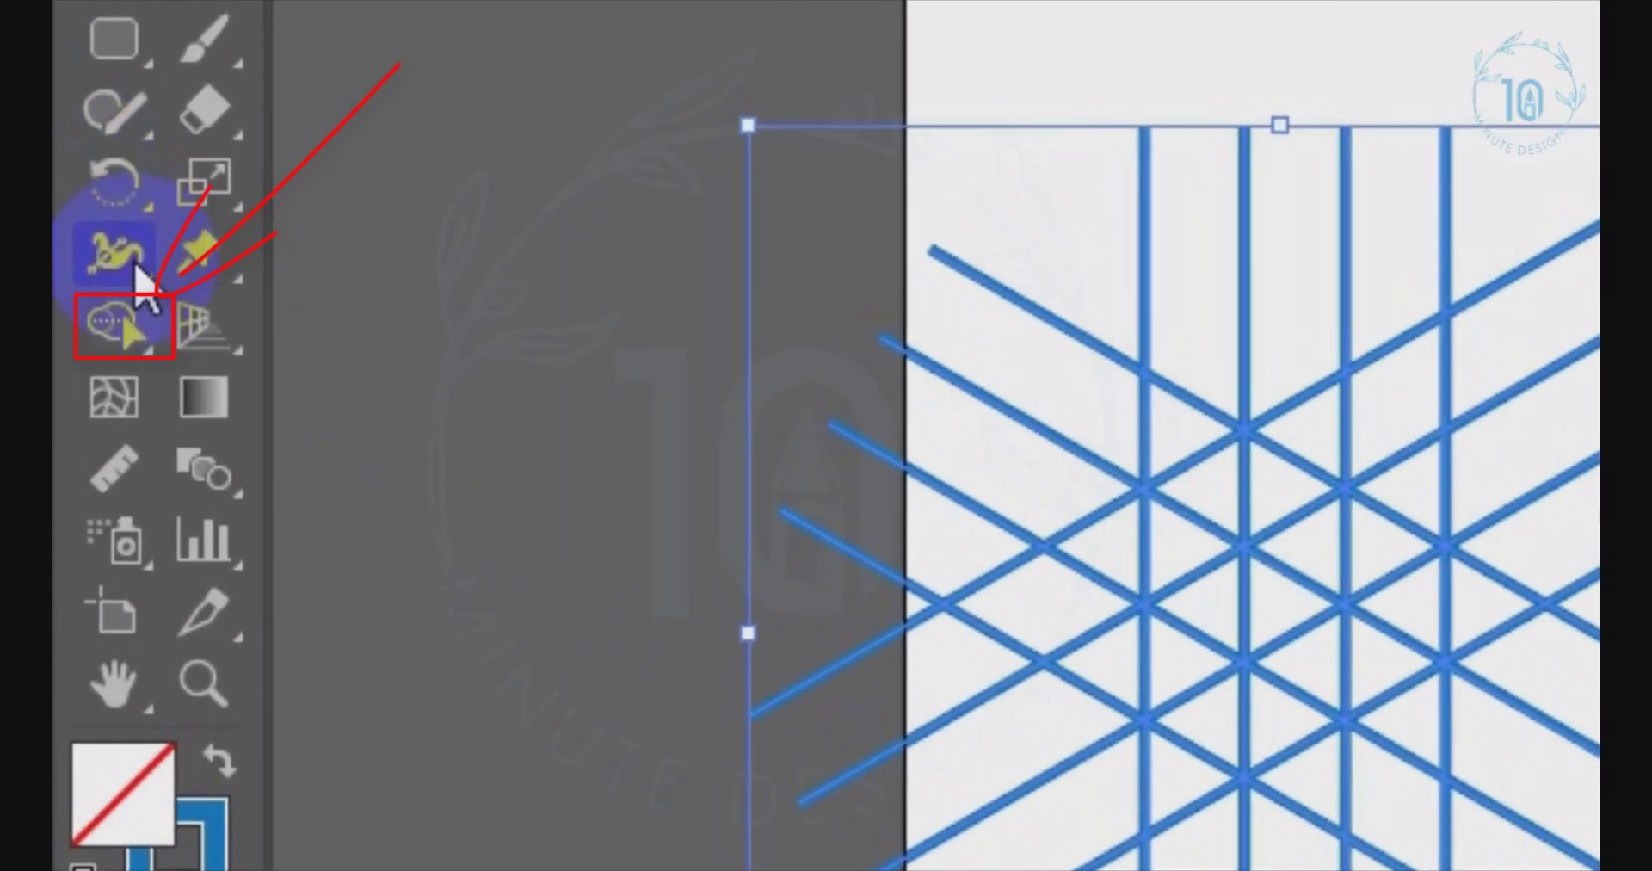
pyautogui.click(129, 324)
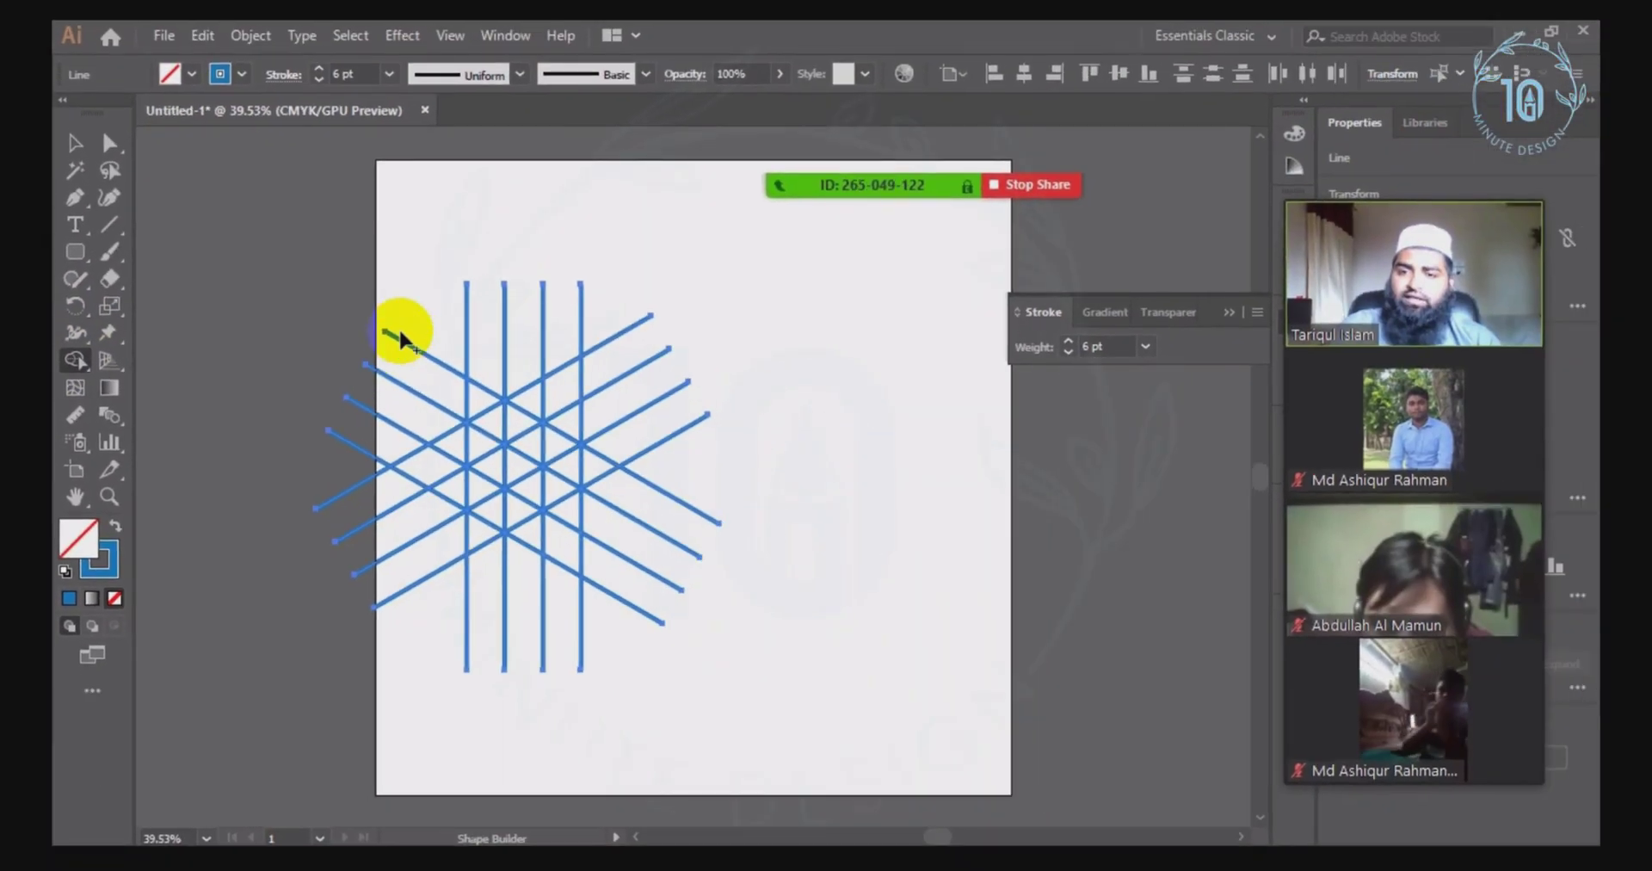
pyautogui.moveTo(423, 315)
pyautogui.mouseDown()
pyautogui.moveTo(443, 602)
pyautogui.moveTo(444, 412)
pyautogui.moveTo(393, 545)
pyautogui.moveTo(406, 613)
pyautogui.mouseUp()
pyautogui.moveTo(370, 390); pyautogui.dragTo(338, 547)
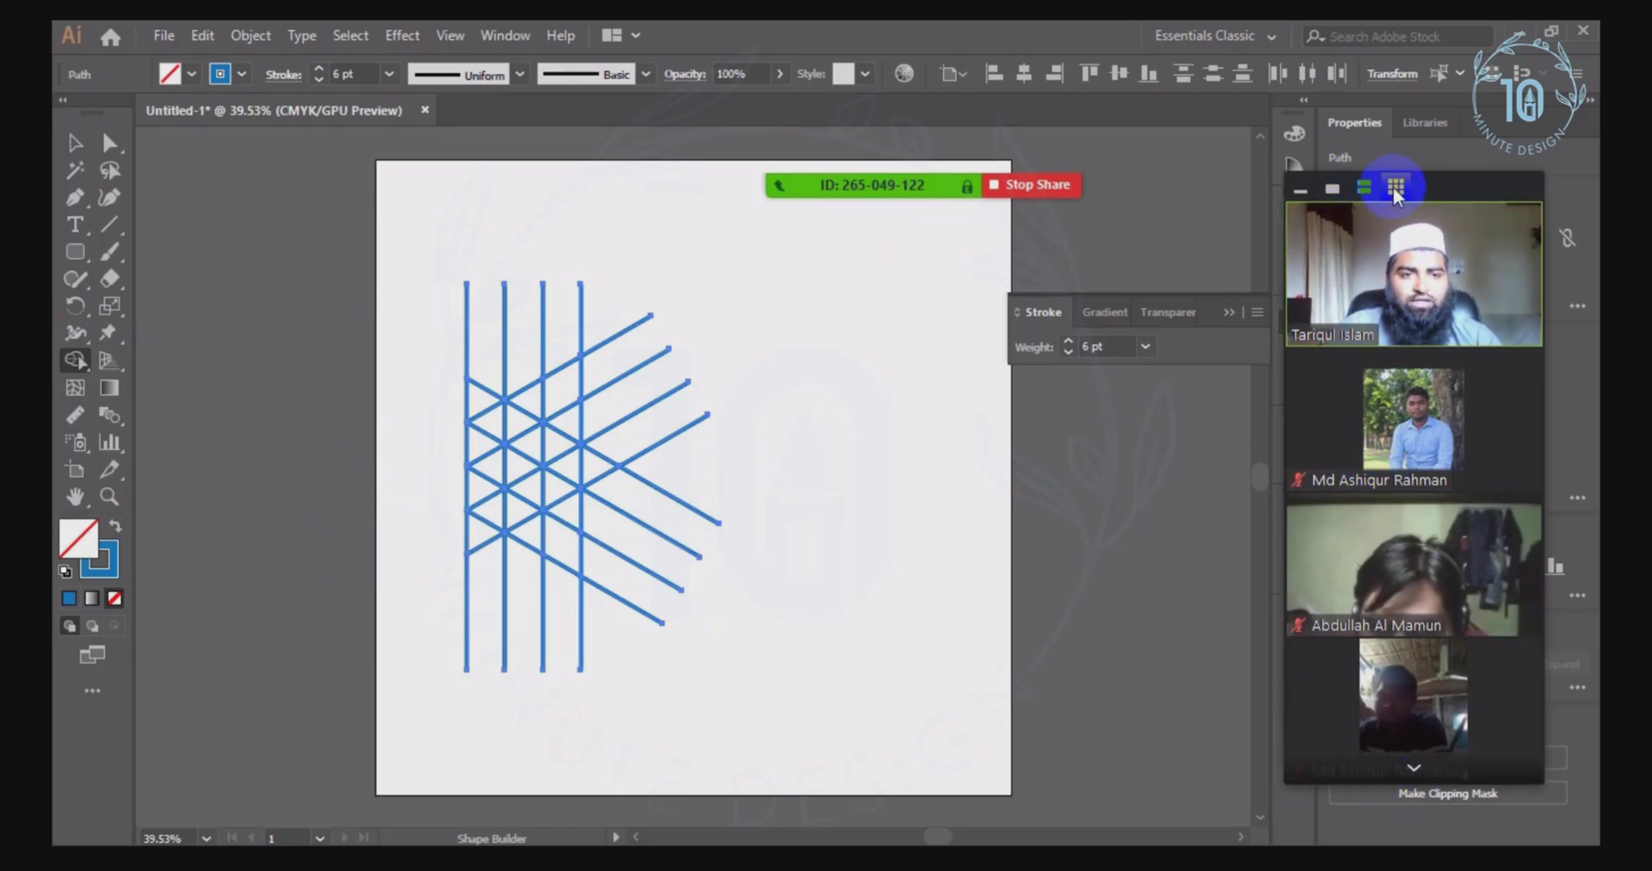
# Step: Show the meeting participants in gallery view and minimise the video panel
pyautogui.click(1395, 187)
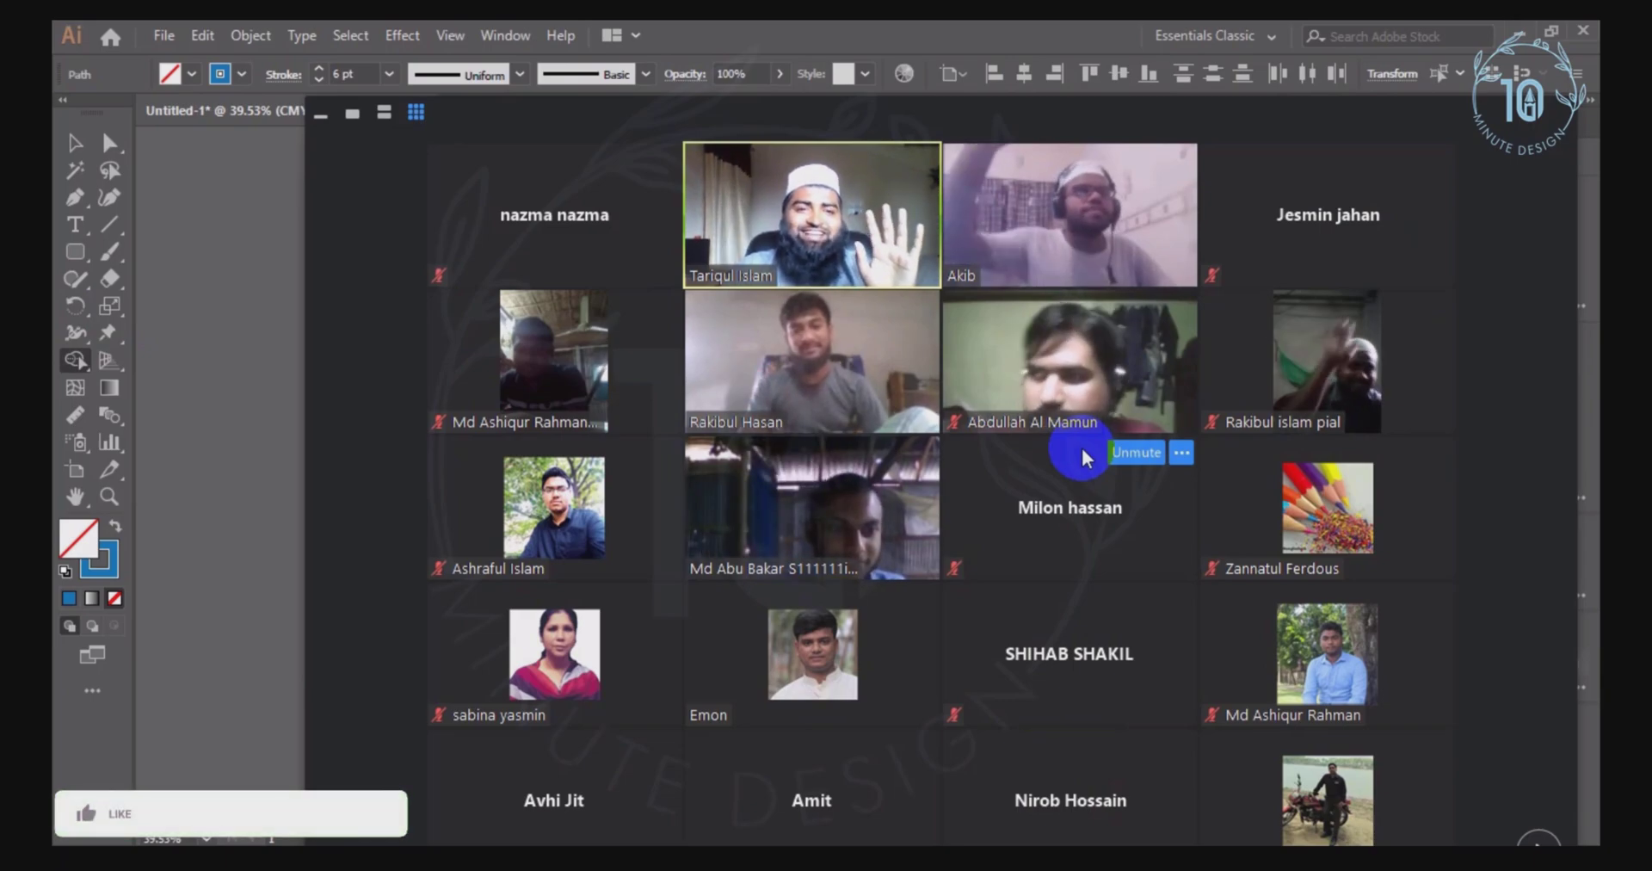
pyautogui.click(319, 128)
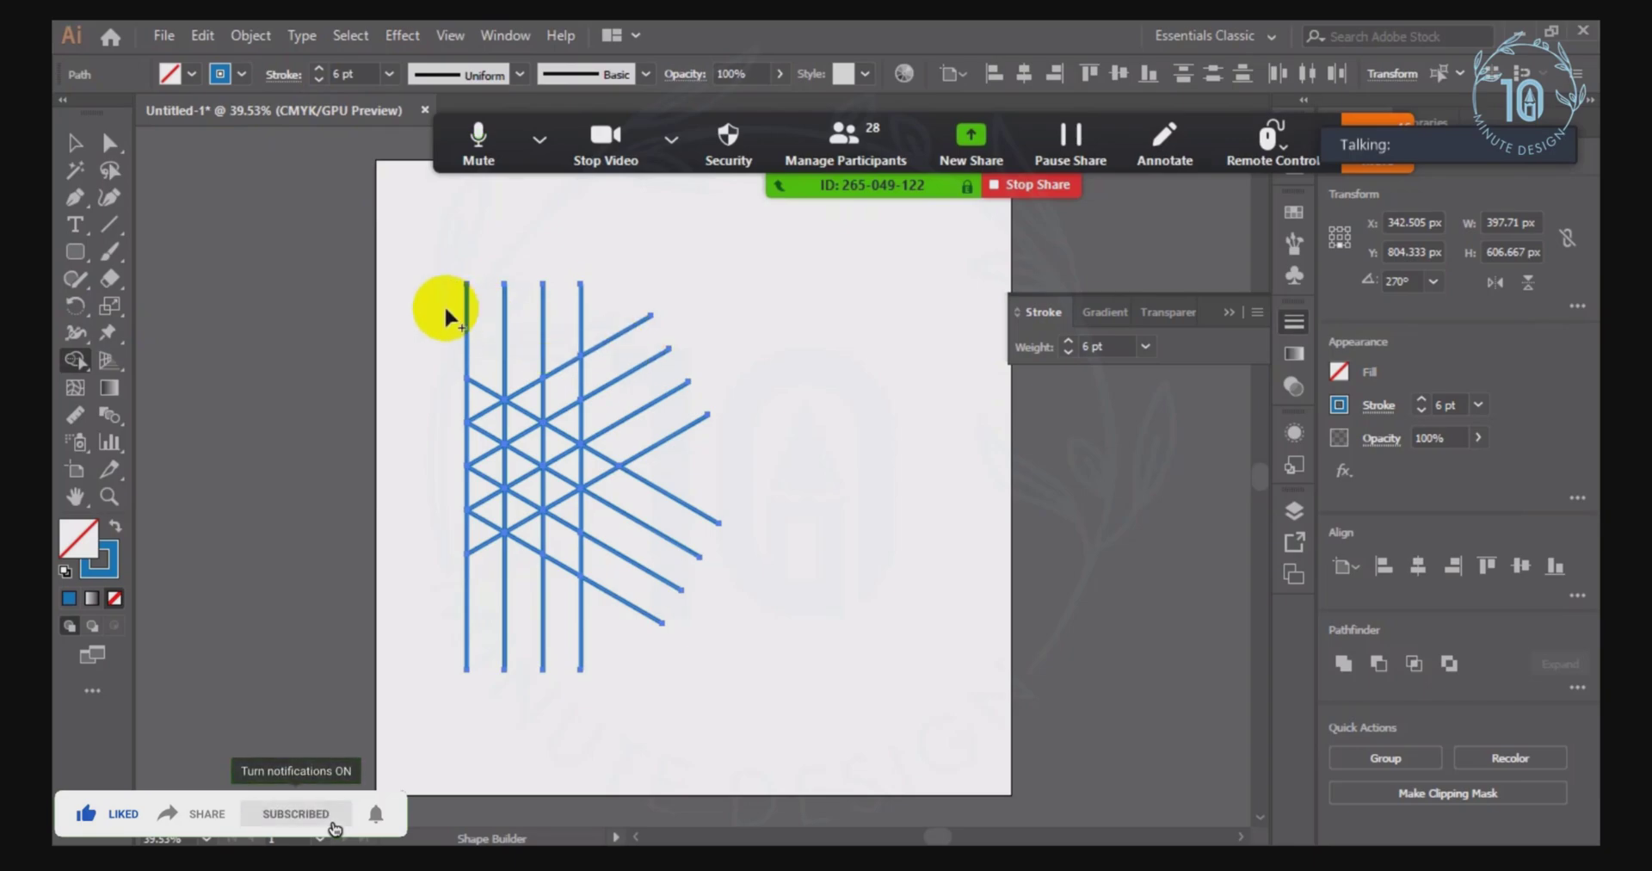
# Step: Remove the line ends above the lattice and right of the last vertical line with Shape Builder
pyautogui.moveTo(444, 305)
pyautogui.mouseDown()
pyautogui.moveTo(558, 334)
pyautogui.moveTo(616, 309)
pyautogui.moveTo(600, 615)
pyautogui.mouseUp()
pyautogui.moveTo(622, 309); pyautogui.dragTo(648, 511)
pyautogui.moveTo(644, 427); pyautogui.dragTo(619, 604)
pyautogui.keyDown('alt'); pyautogui.click(571, 332); pyautogui.keyUp('alt')
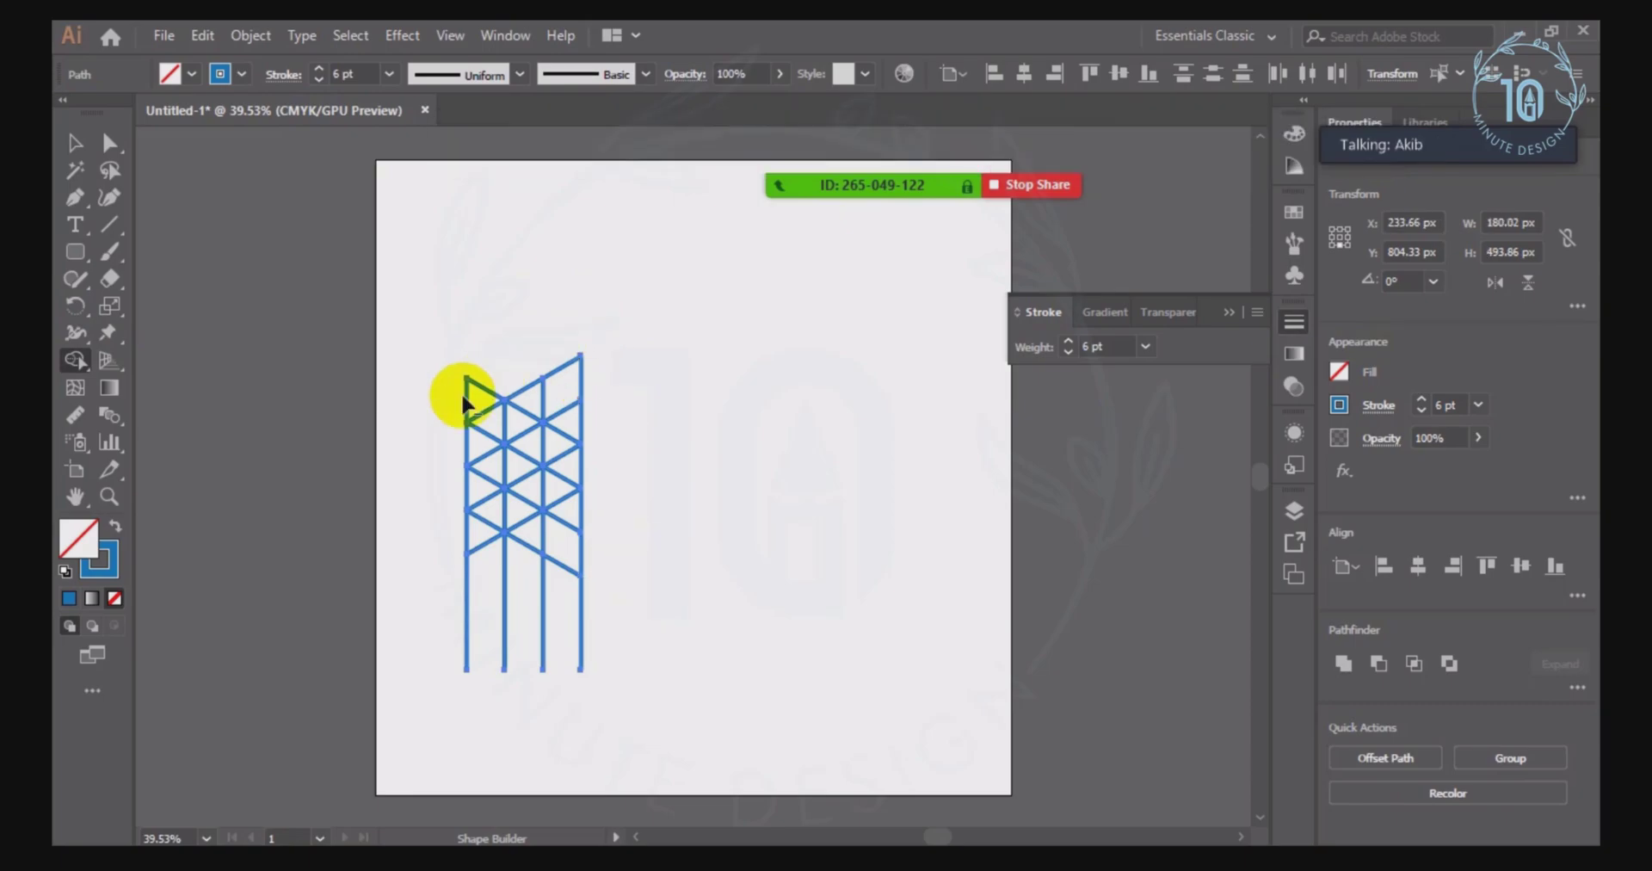
# Step: Trim the lattice to the logo outline by removing the surplus outer cells and line ends with Shape Builder
pyautogui.moveTo(506, 369); pyautogui.dragTo(425, 495)
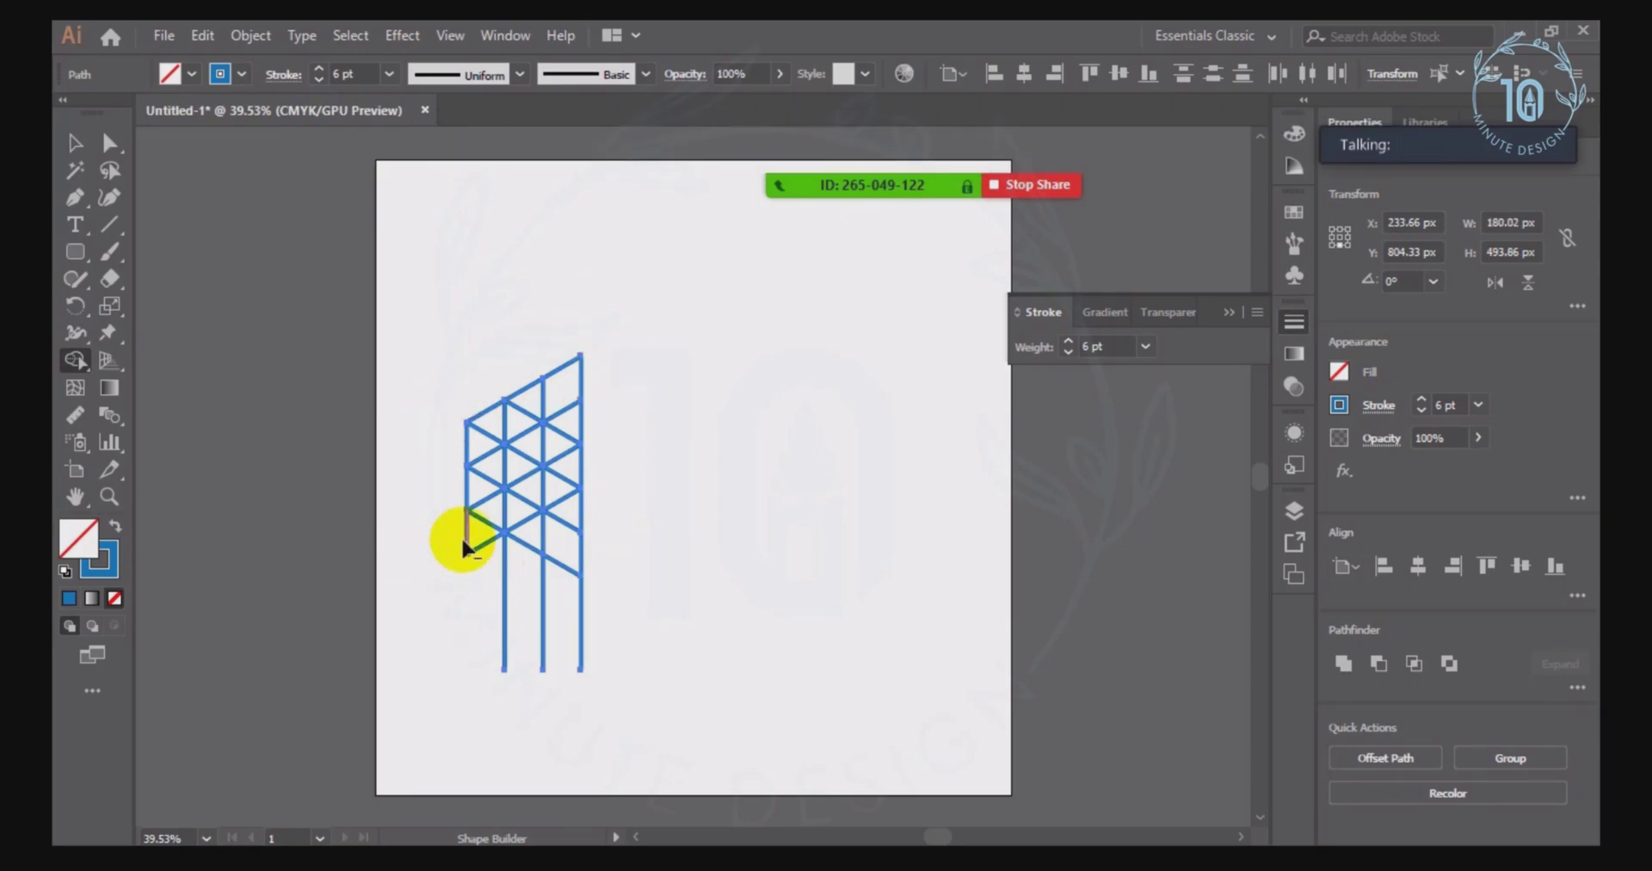
pyautogui.moveTo(499, 553); pyautogui.dragTo(566, 615)
pyautogui.moveTo(606, 498)
pyautogui.mouseDown()
pyautogui.moveTo(485, 573)
pyautogui.moveTo(511, 604)
pyautogui.moveTo(541, 591)
pyautogui.moveTo(621, 665)
pyautogui.mouseUp()
pyautogui.moveTo(562, 339)
pyautogui.mouseDown()
pyautogui.moveTo(568, 381)
pyautogui.moveTo(551, 370)
pyautogui.mouseUp()
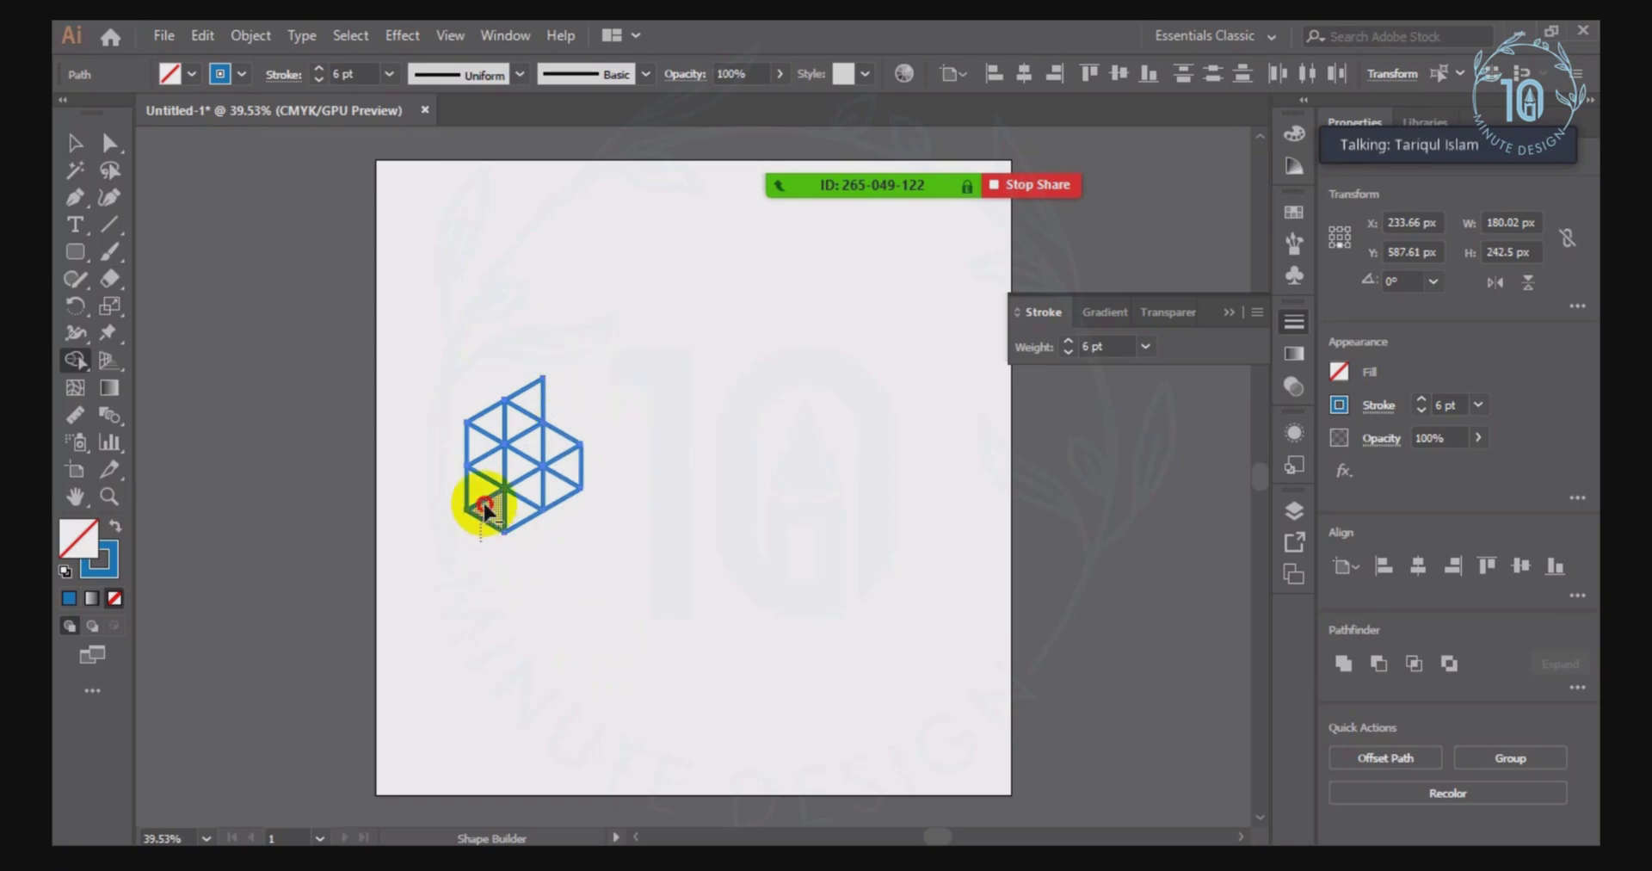
pyautogui.moveTo(486, 499); pyautogui.dragTo(456, 542)
pyautogui.moveTo(443, 487); pyautogui.dragTo(469, 515)
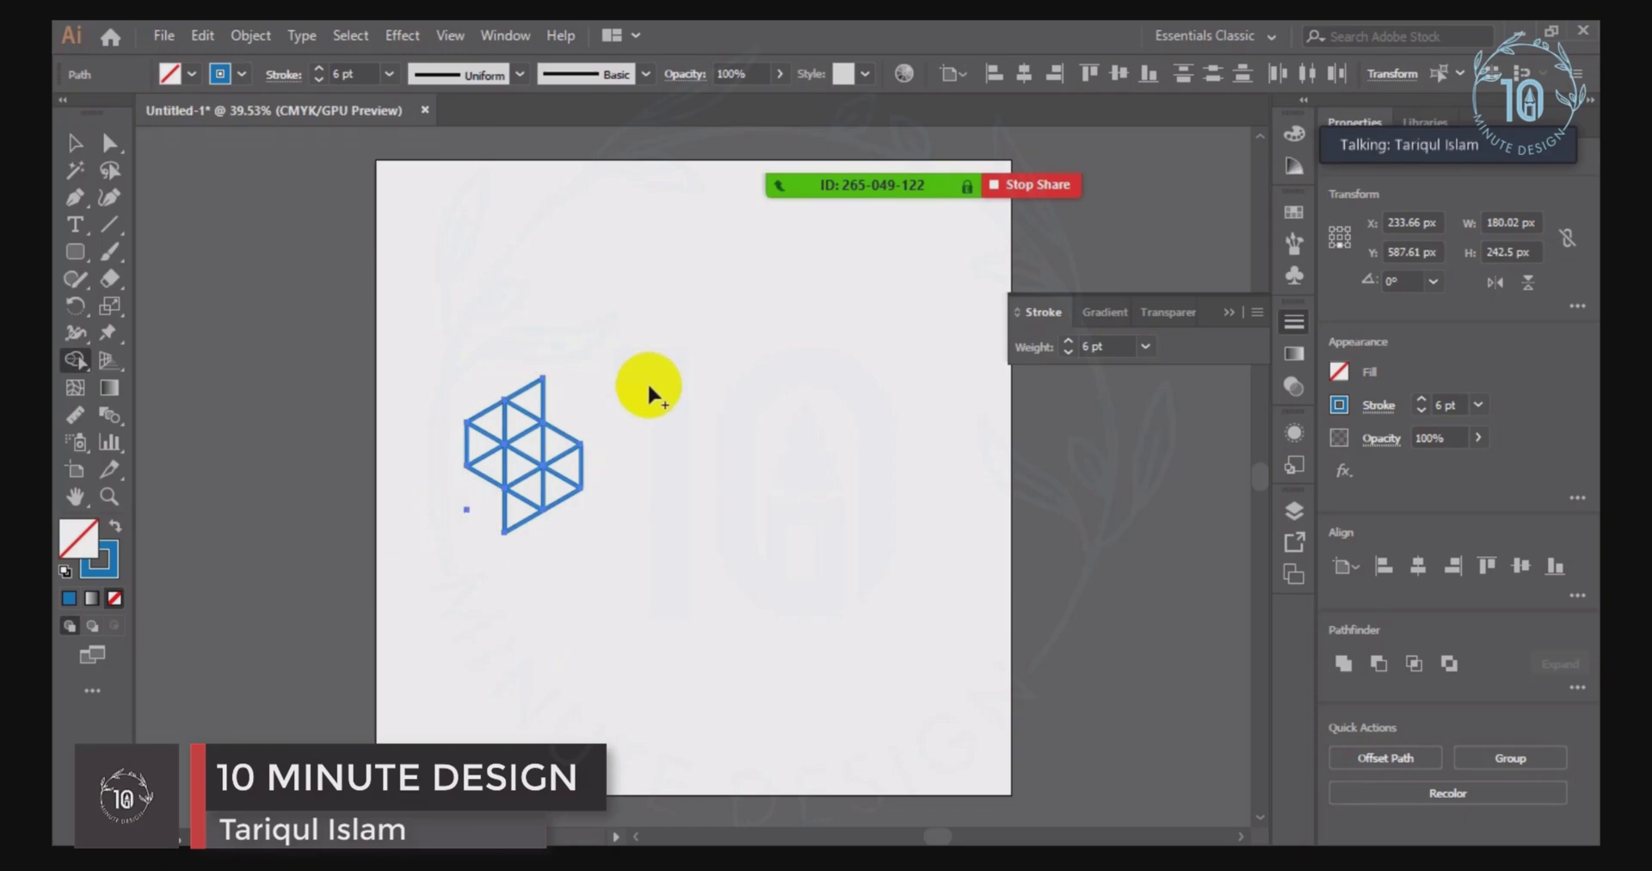
# Step: Merge the two central triangles into one rhombus and build the surrounding triangles as separate shapes with Shape Builder
pyautogui.moveTo(534, 442)
pyautogui.mouseDown()
pyautogui.moveTo(526, 449)
pyautogui.moveTo(559, 443)
pyautogui.mouseUp()
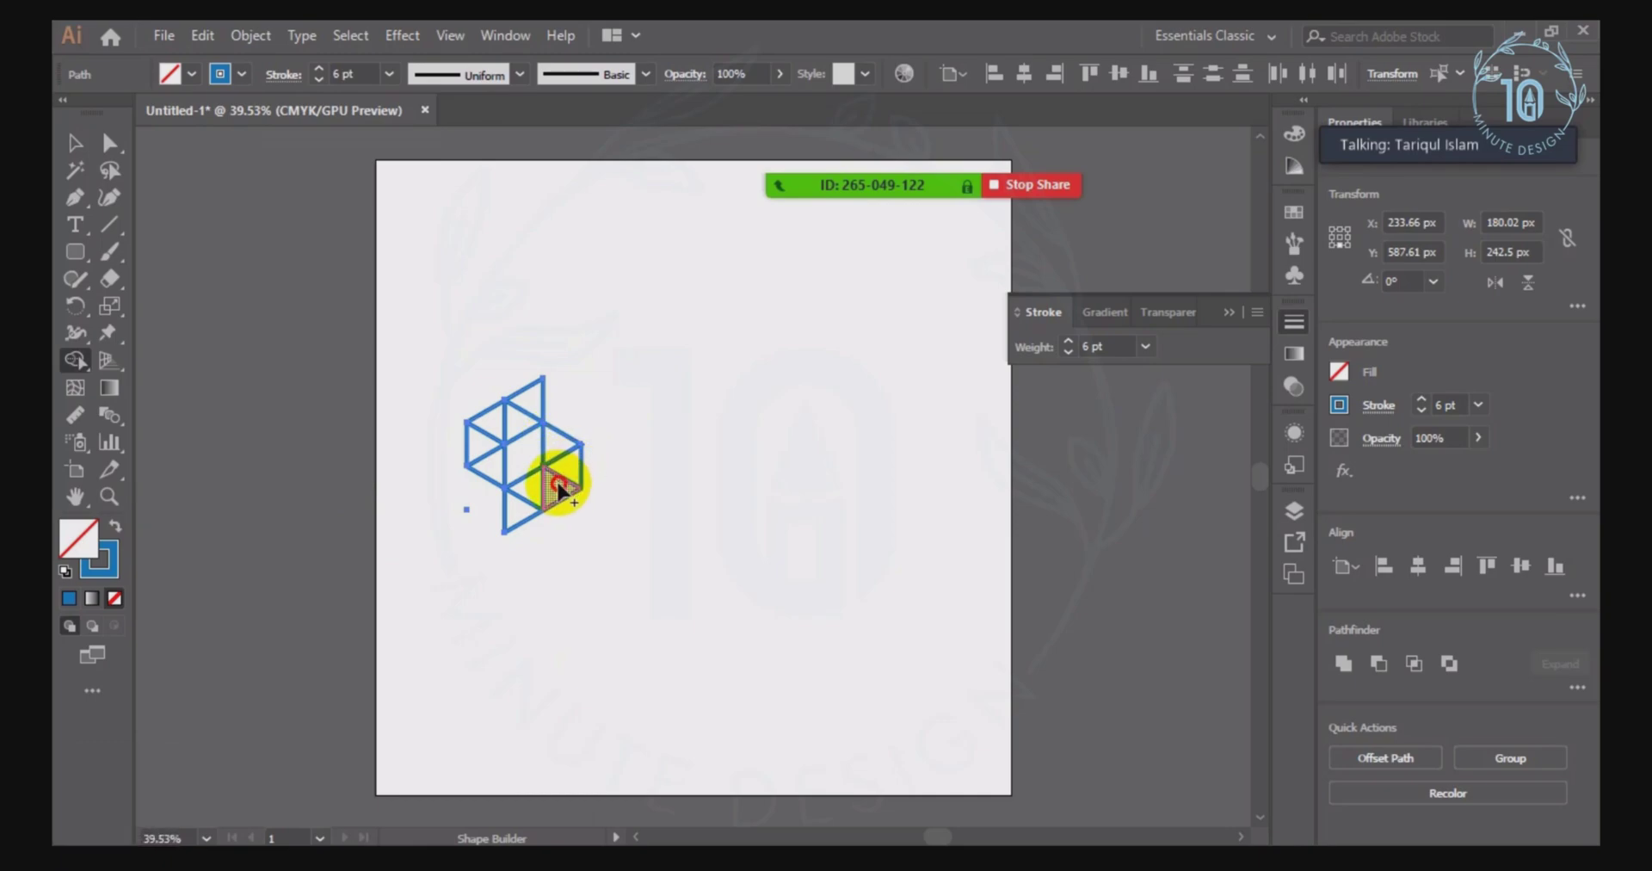
pyautogui.moveTo(555, 496); pyautogui.dragTo(525, 500)
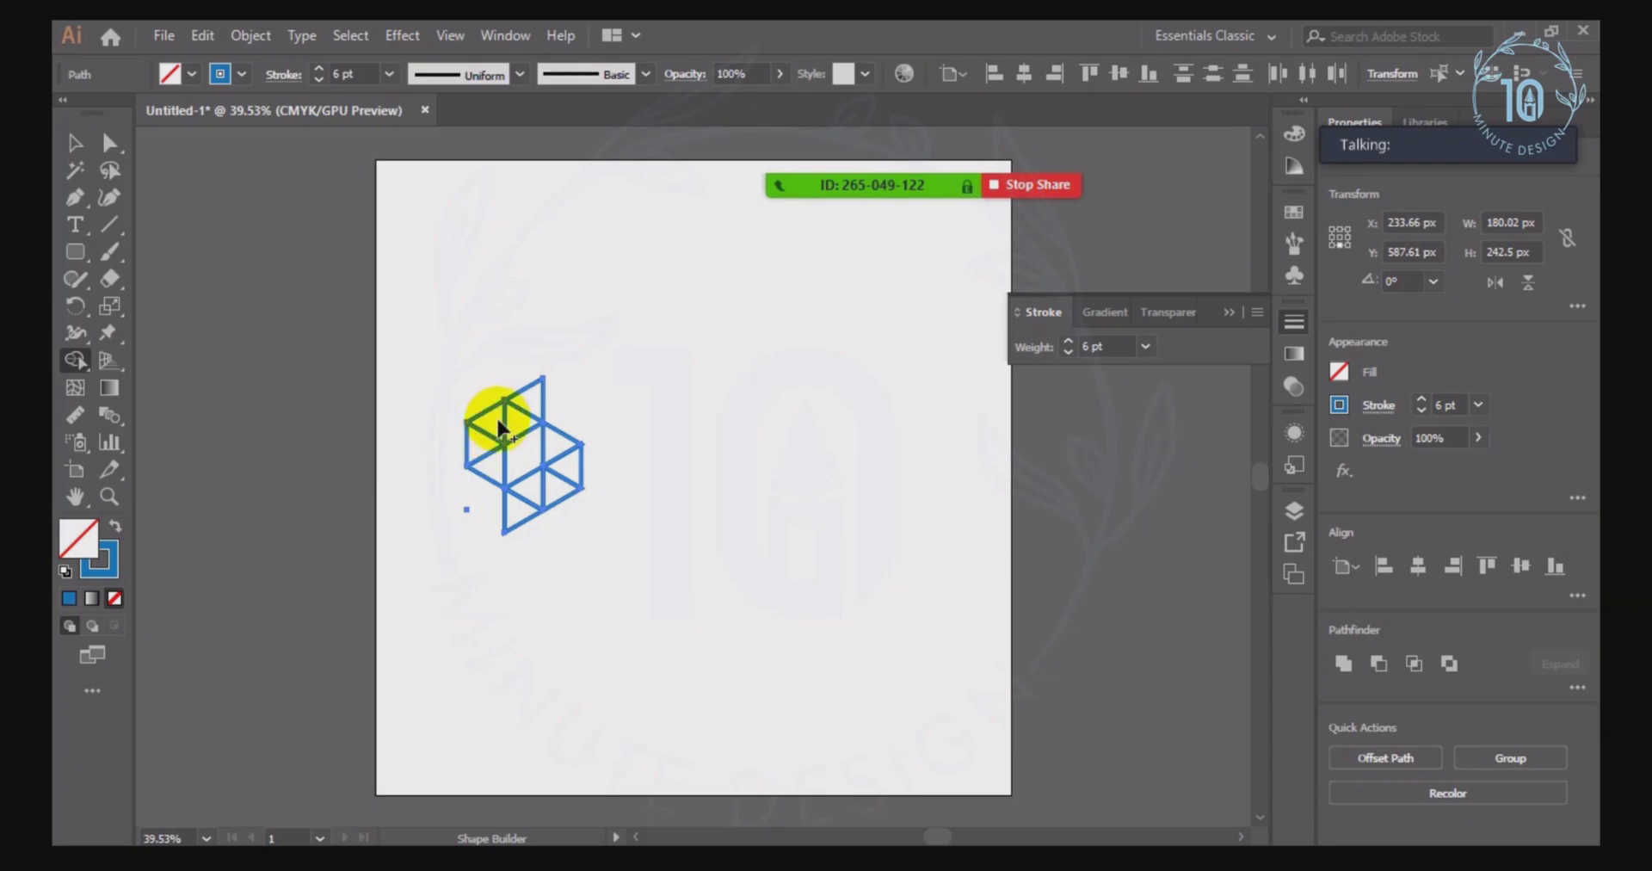
pyautogui.moveTo(516, 425); pyautogui.dragTo(525, 411)
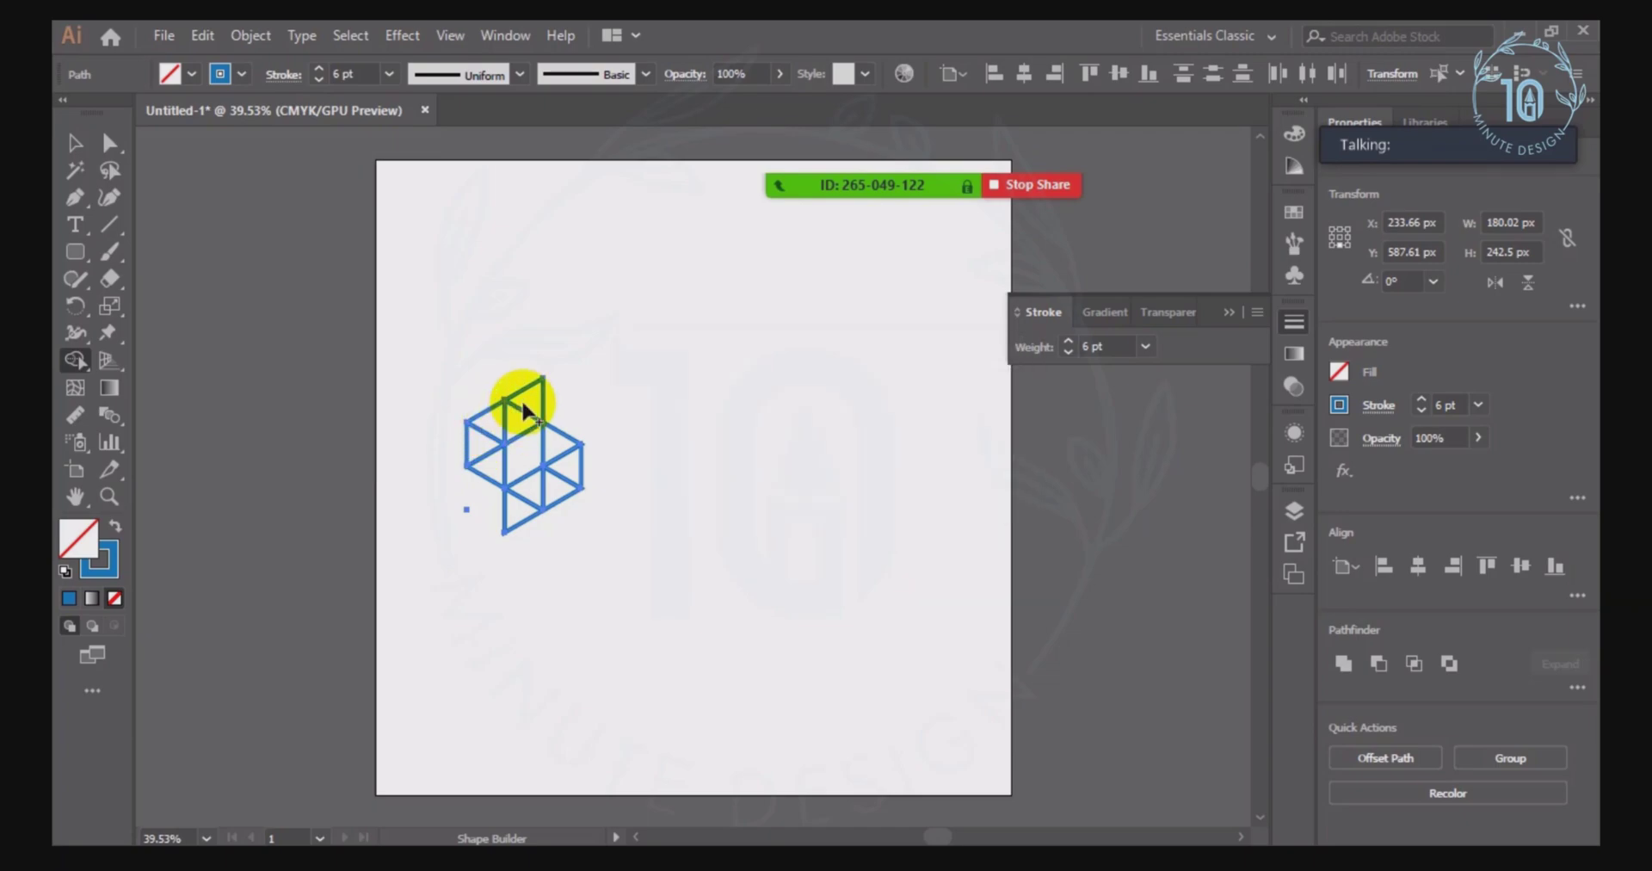
# Step: Select the whole logo and swap its fill and stroke to give it a solid blue fill without an outline
pyautogui.click(75, 143)
pyautogui.moveTo(379, 295); pyautogui.dragTo(663, 560)
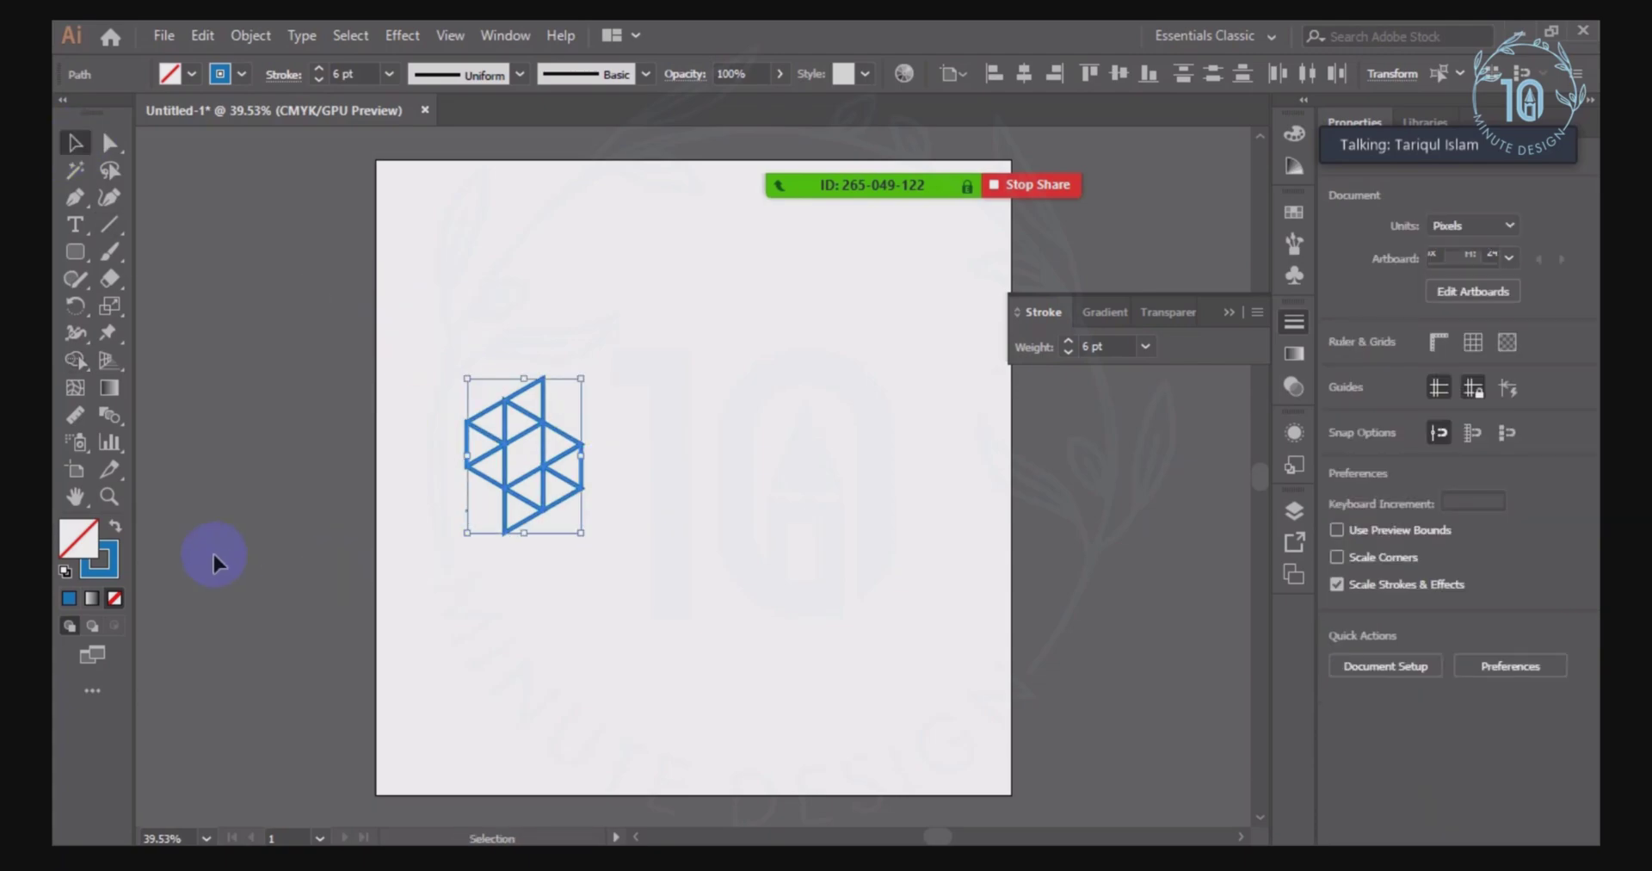
pyautogui.click(114, 528)
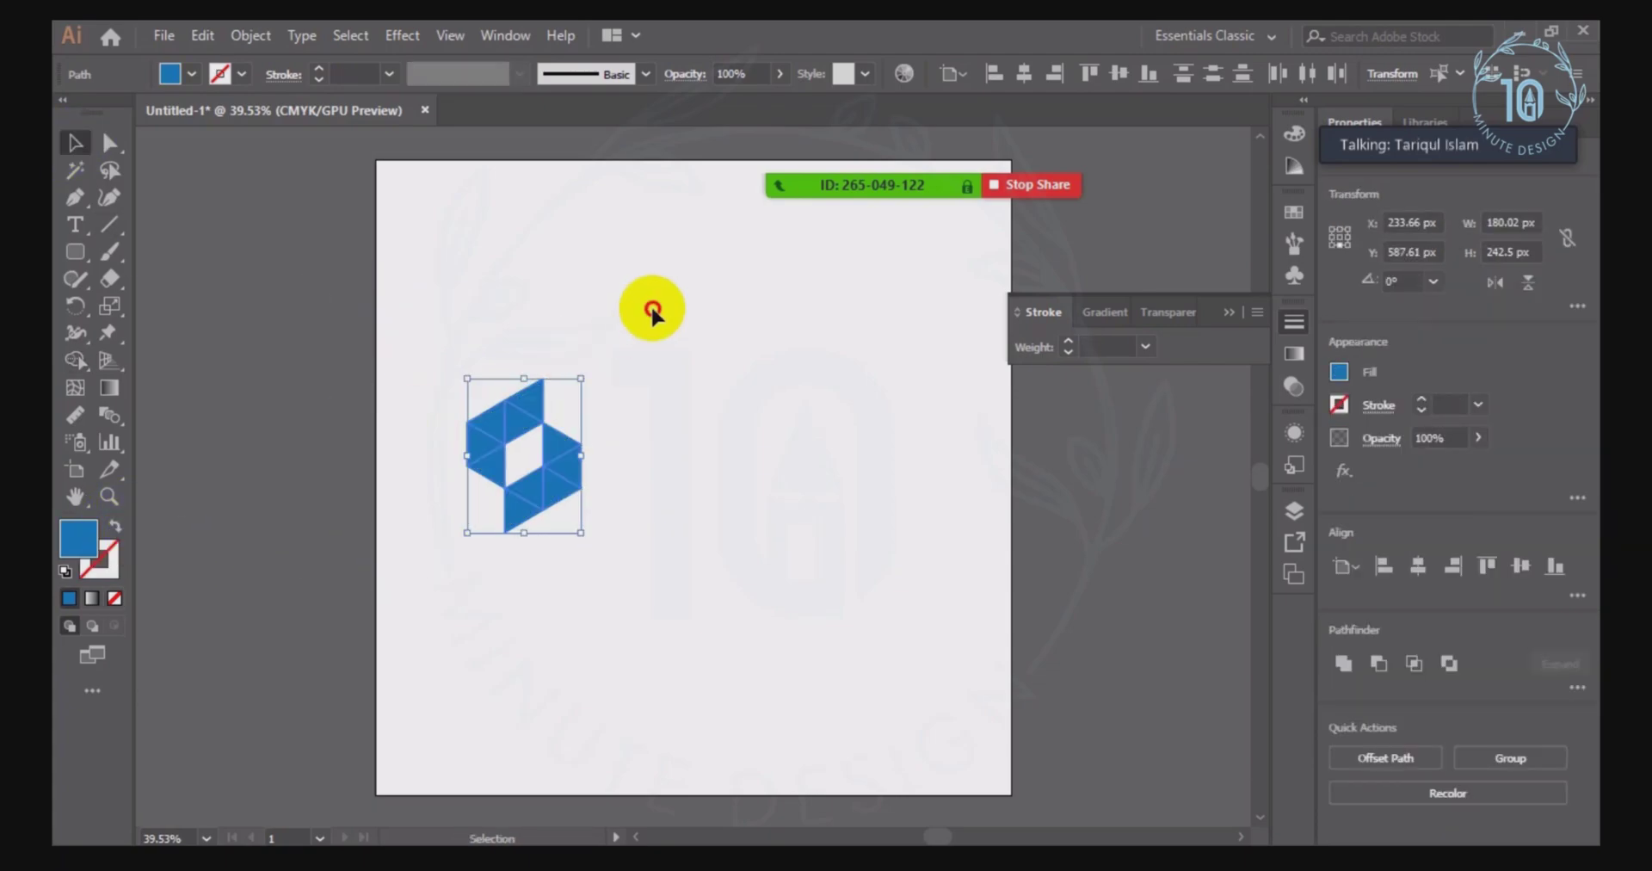
# Step: Fill the logo's topmost triangle with yellow-green and the triangle directly below it with light green
pyautogui.click(533, 383)
pyautogui.click(555, 392)
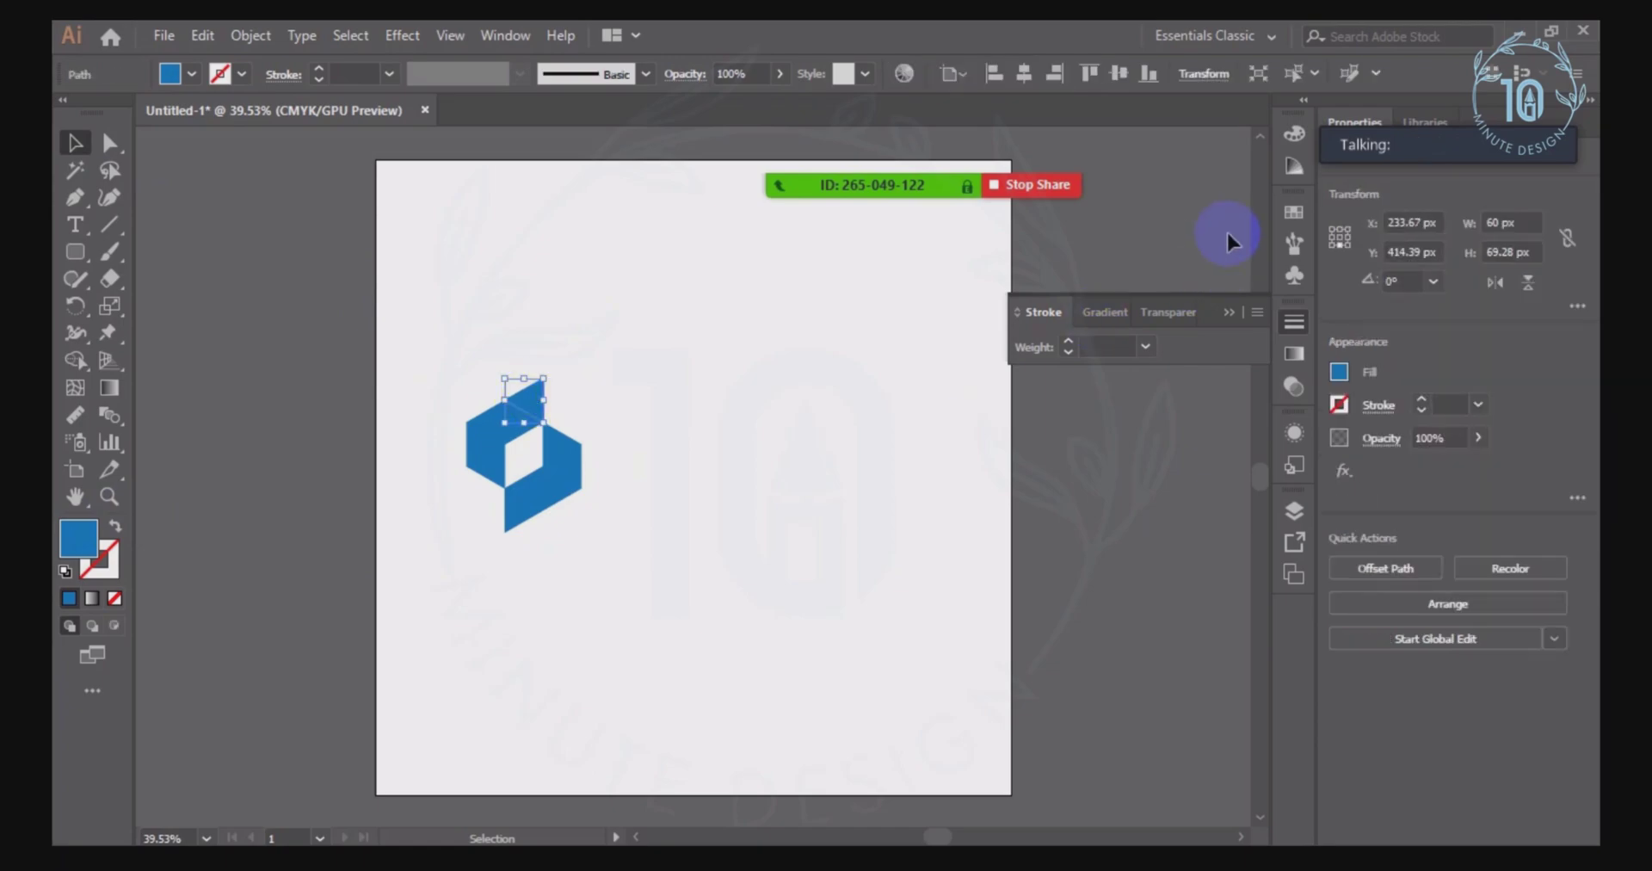
pyautogui.click(1293, 214)
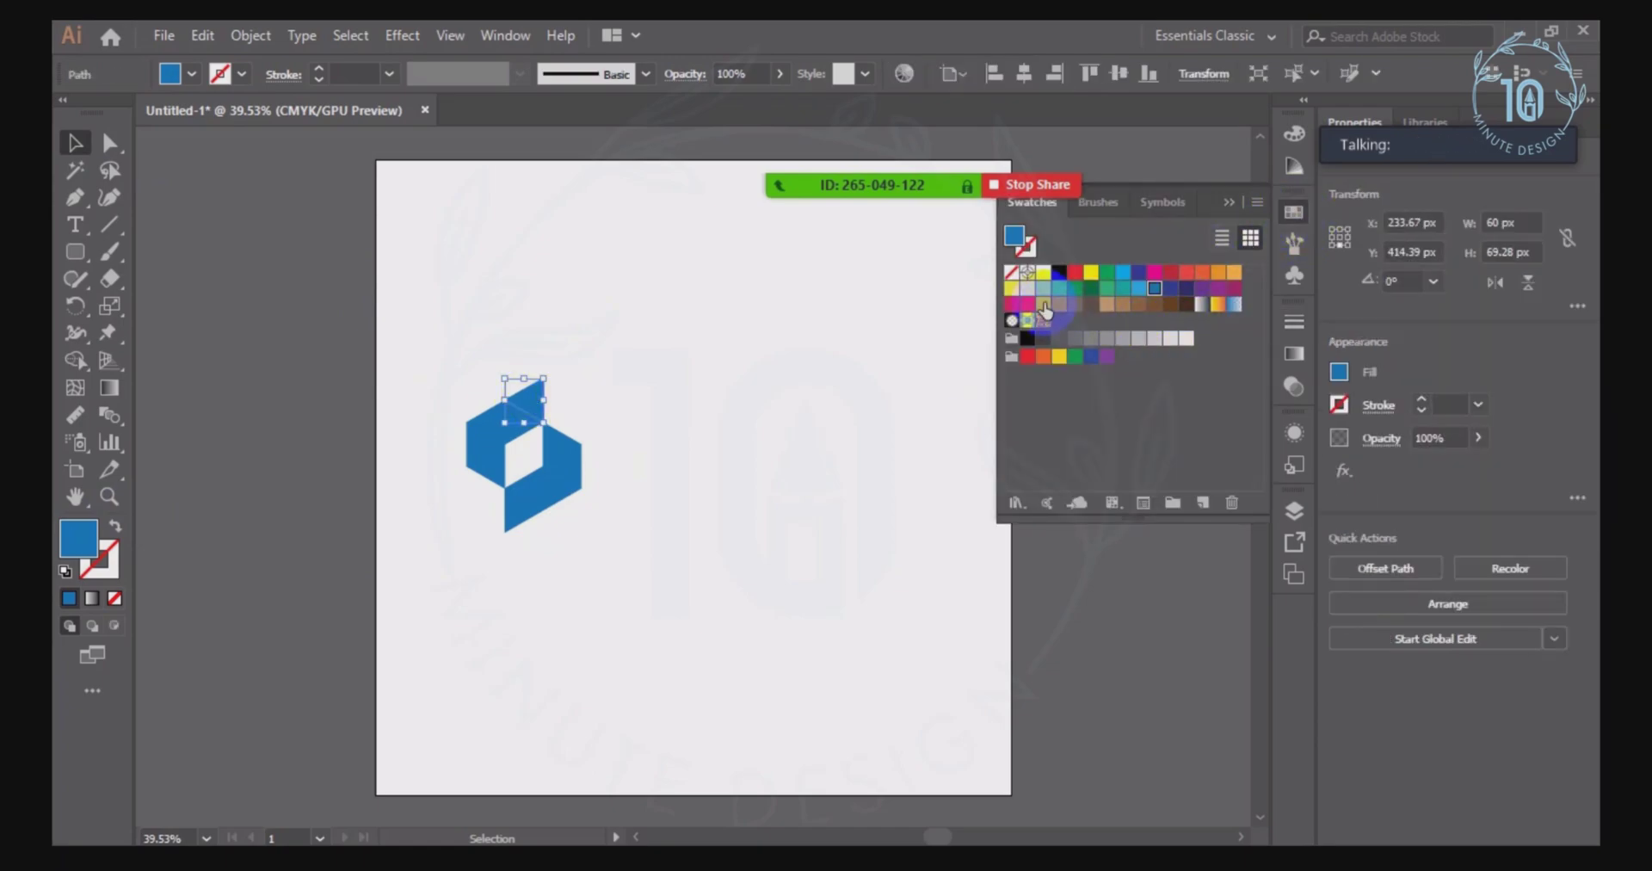
pyautogui.click(1024, 290)
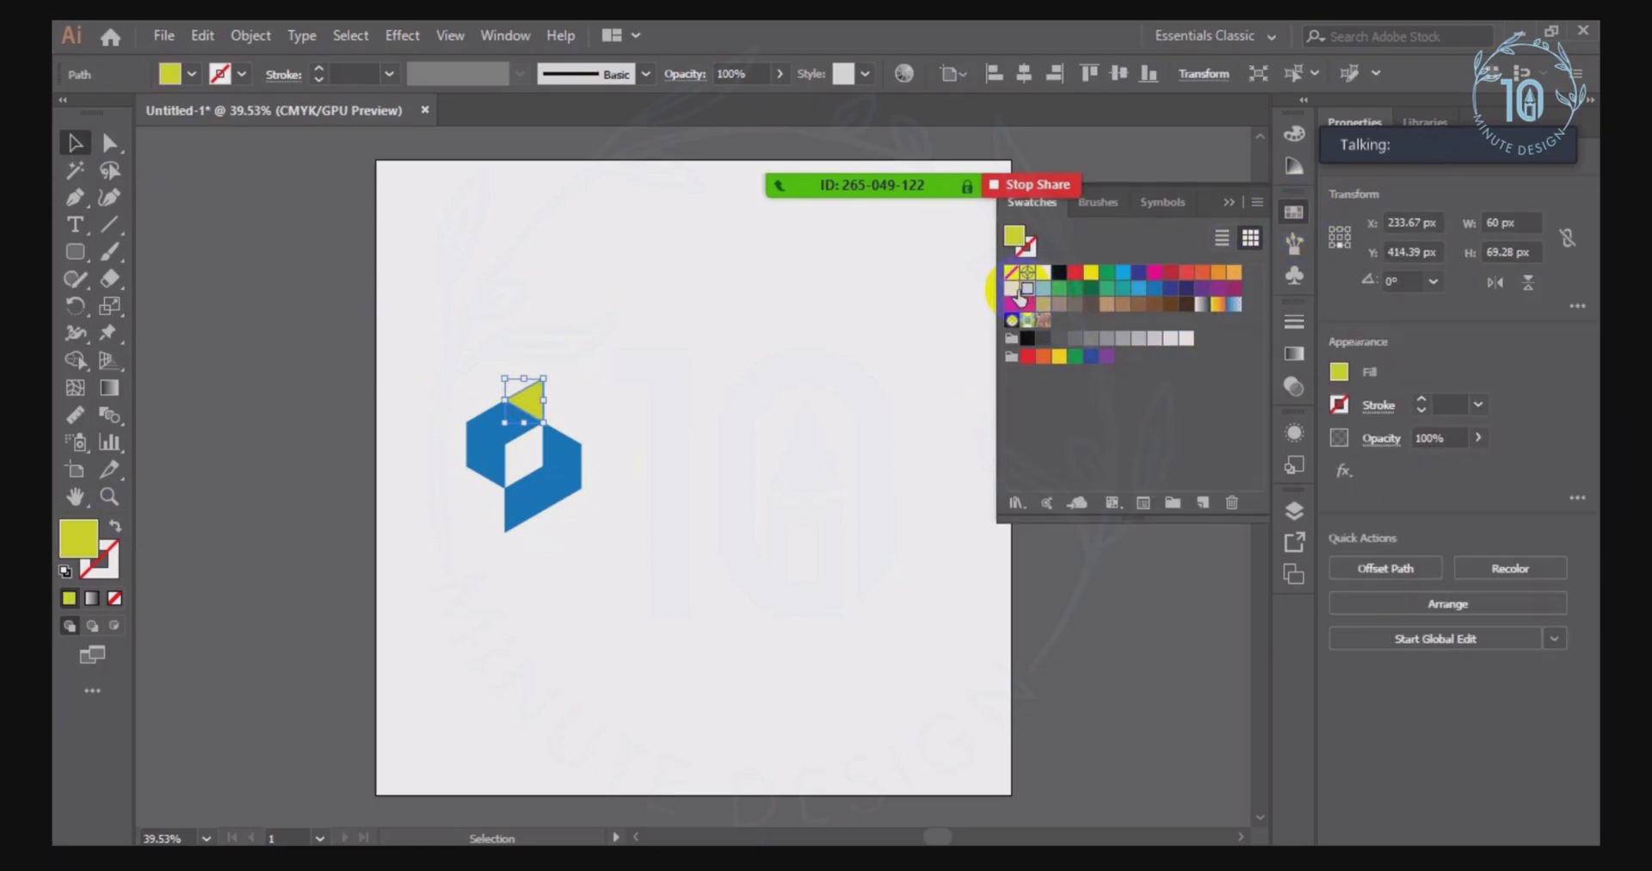
pyautogui.click(736, 327)
pyautogui.click(514, 439)
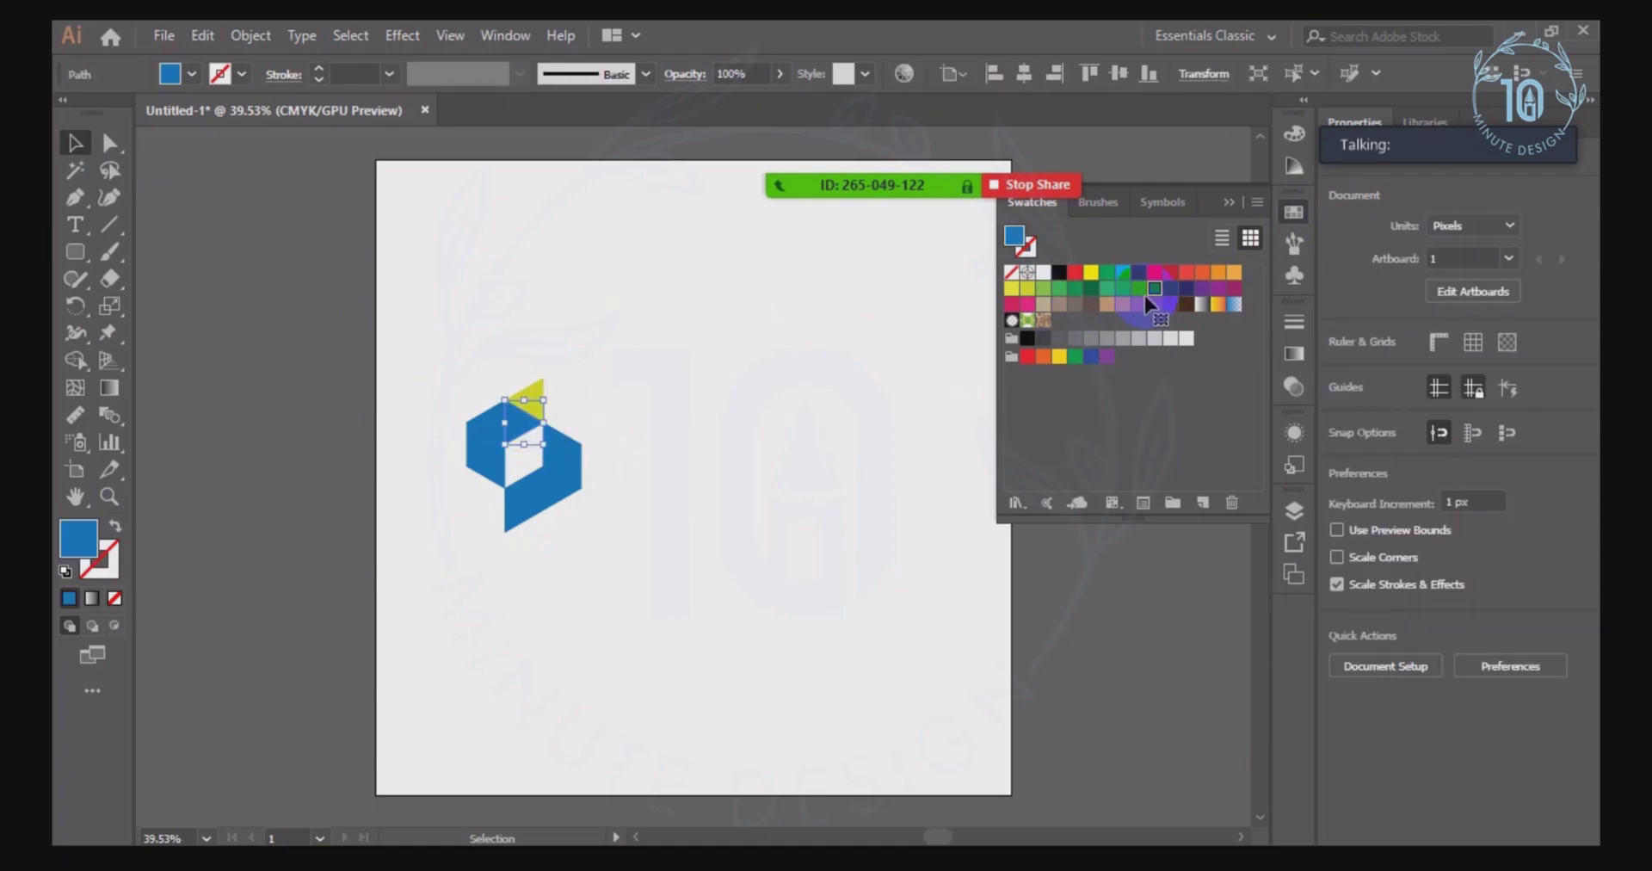
pyautogui.click(1043, 287)
pyautogui.click(475, 400)
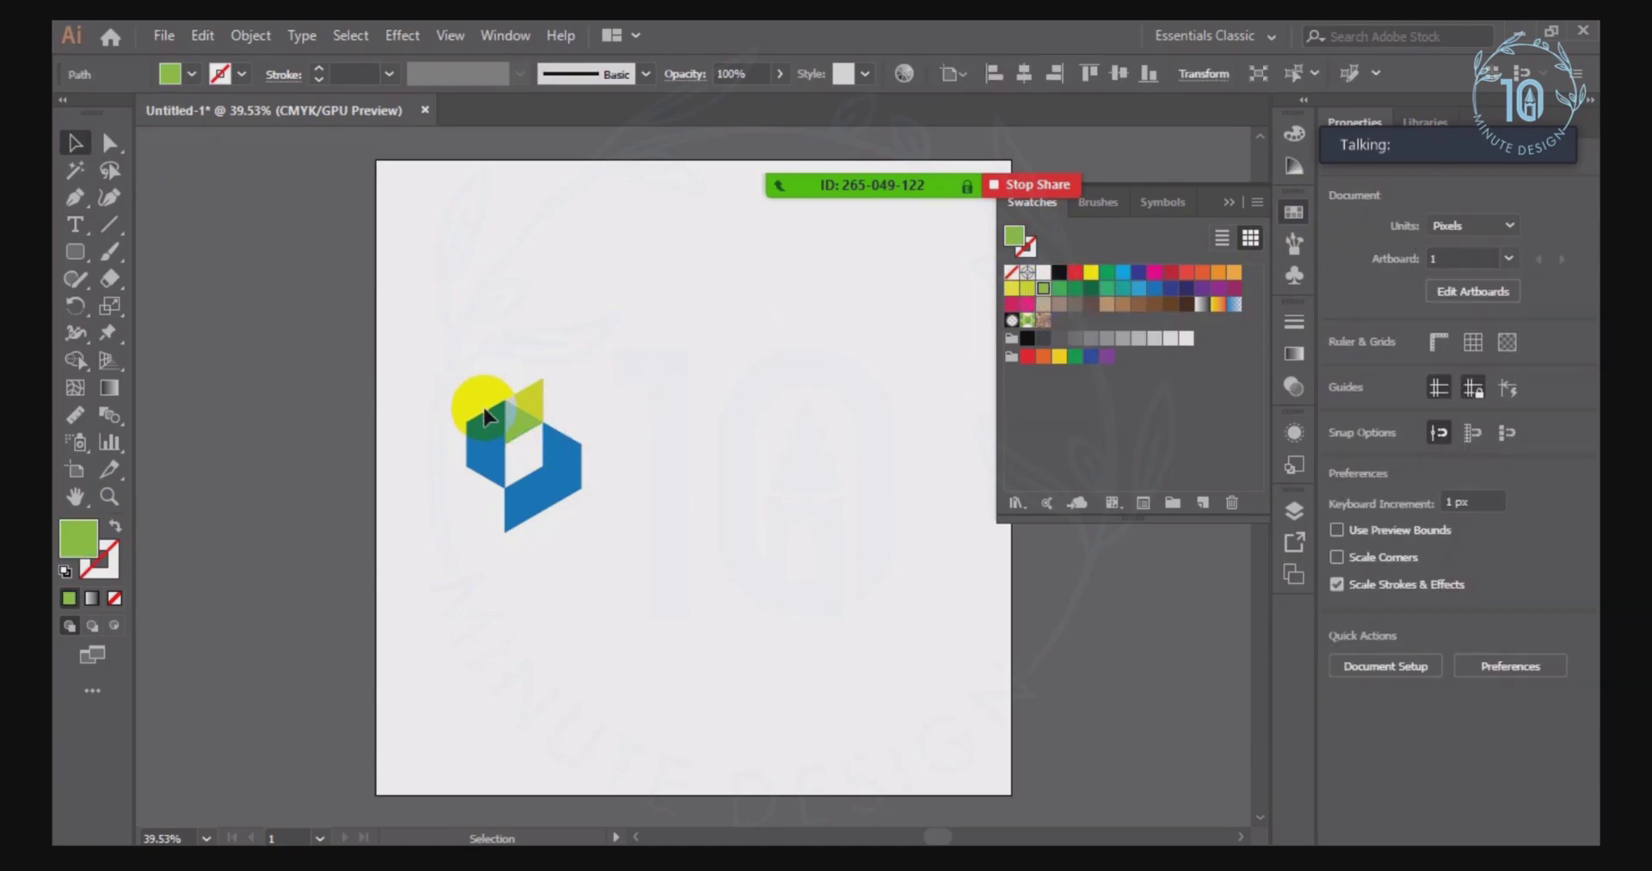
# Step: Fill the three triangles on the logo's left side with progressively darker greens from top to bottom
pyautogui.click(488, 426)
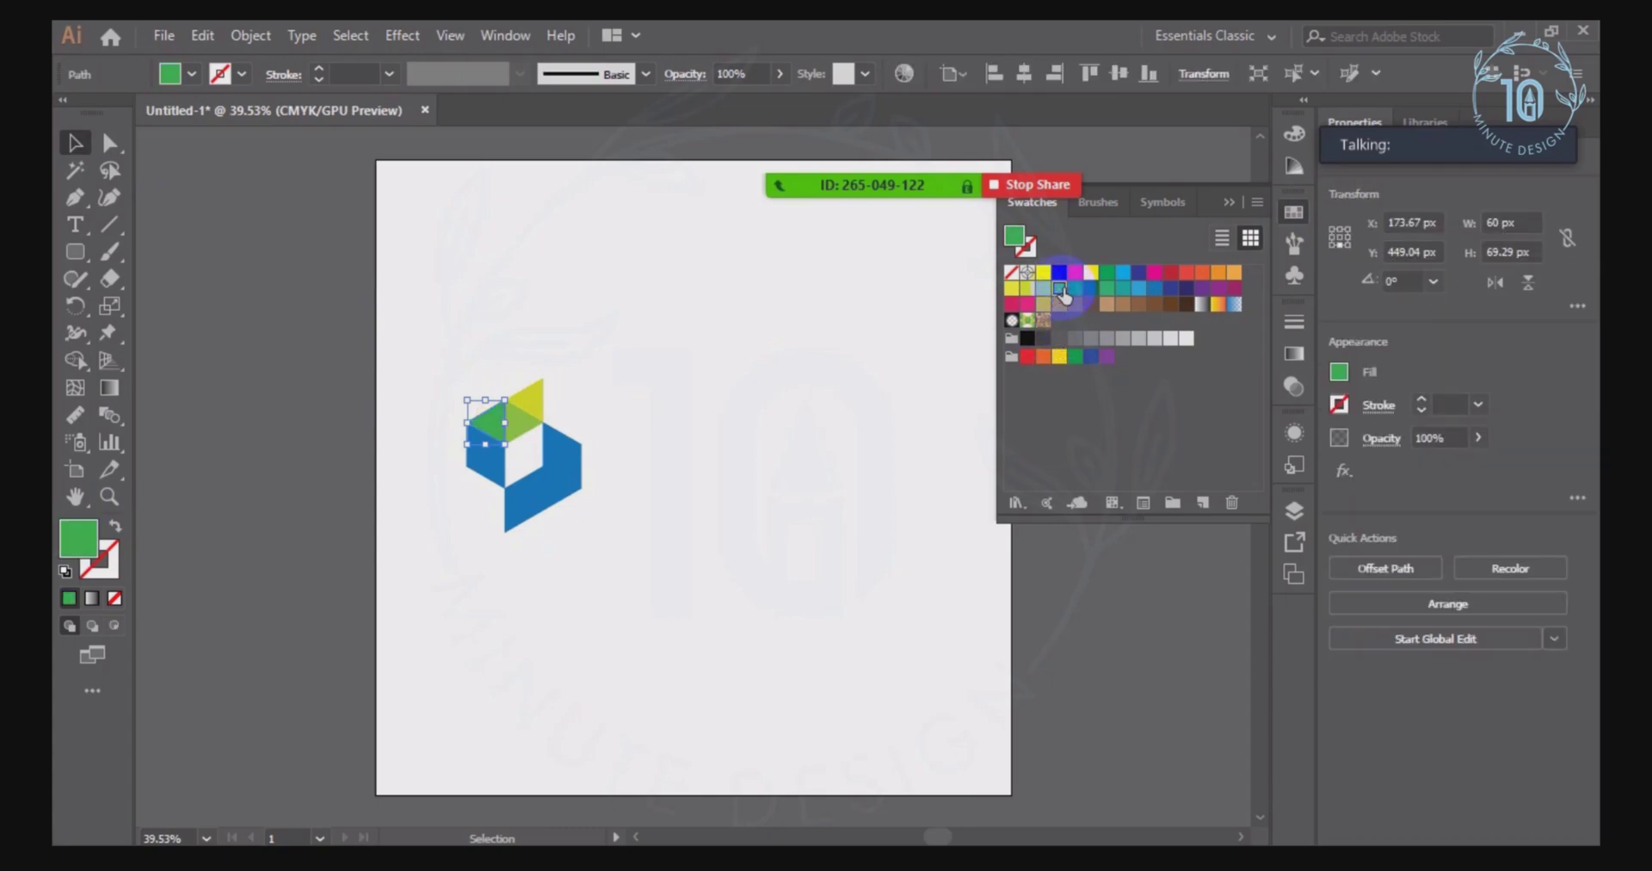
pyautogui.moveTo(503, 363); pyautogui.dragTo(477, 453)
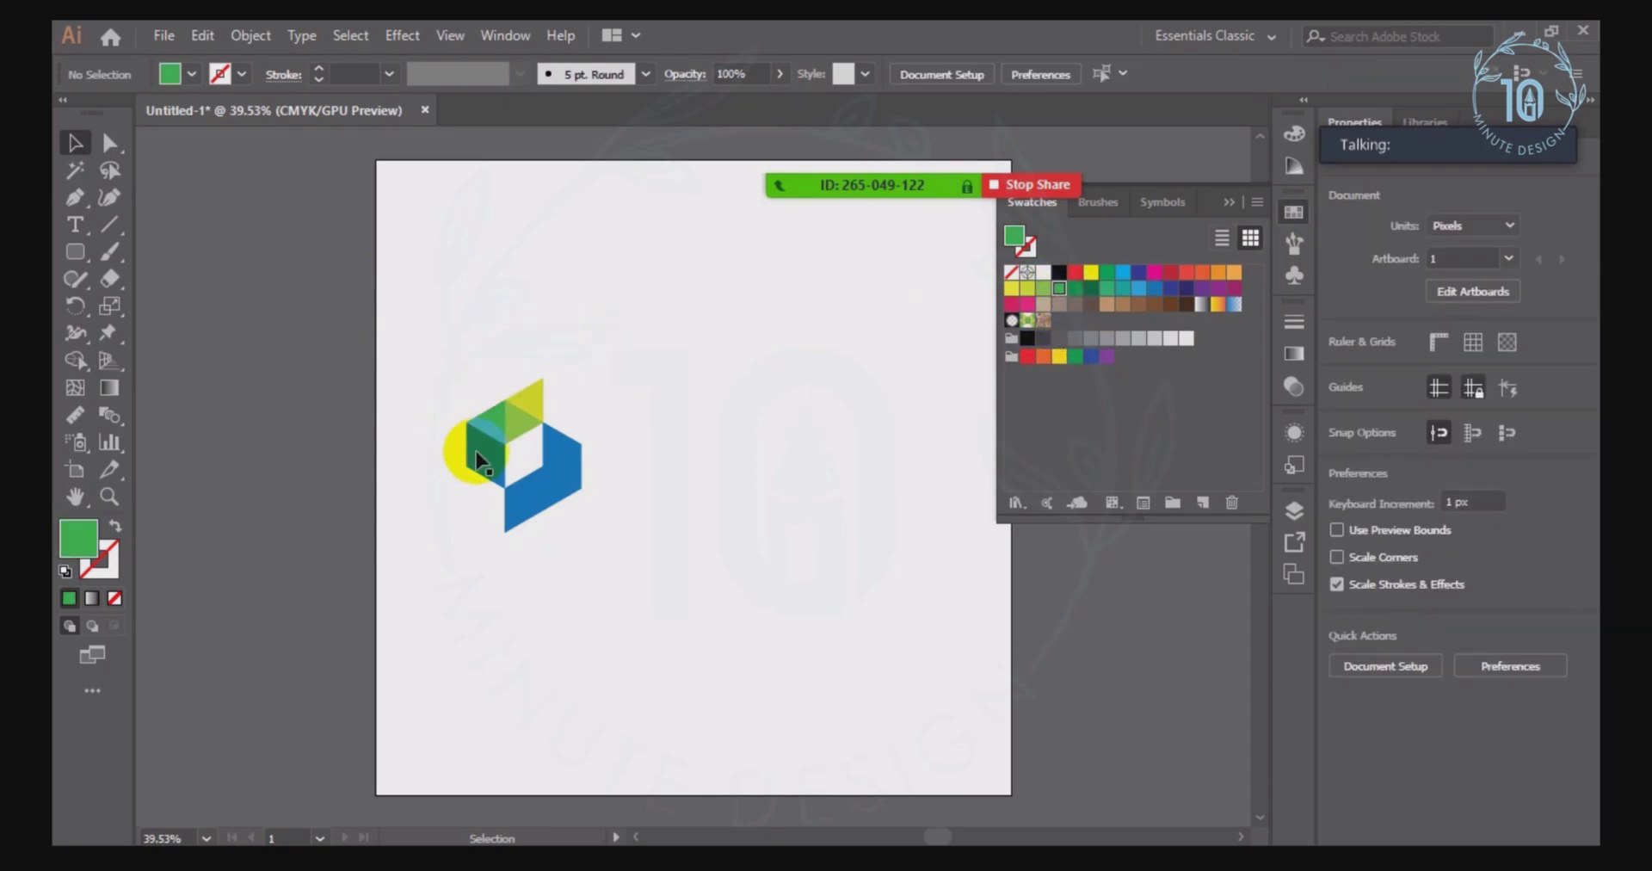
pyautogui.click(1074, 289)
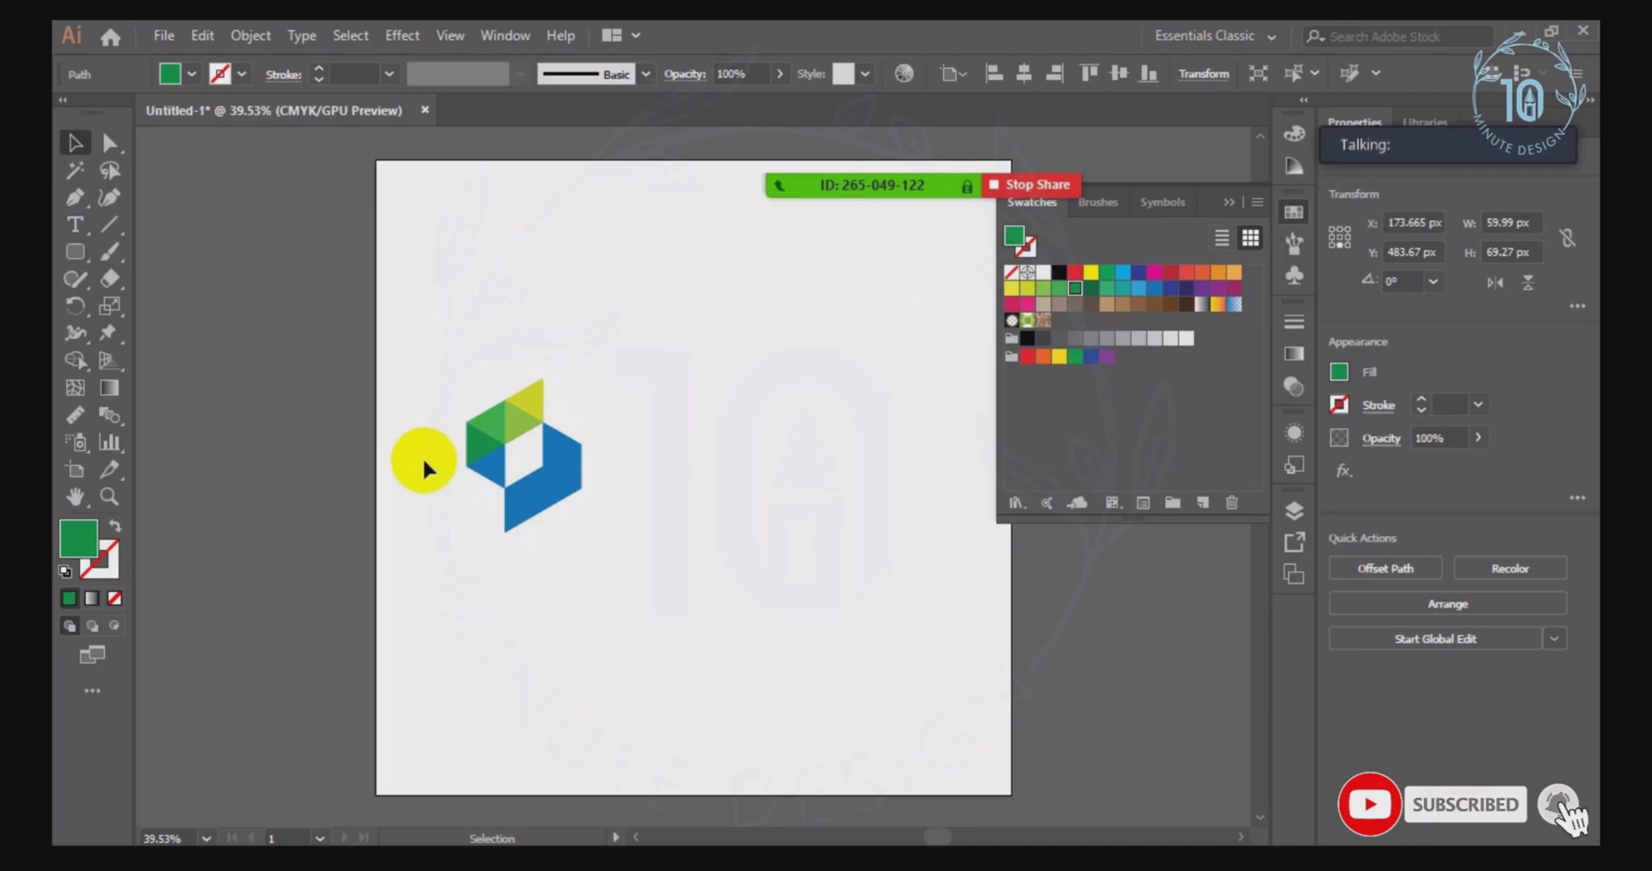
pyautogui.click(424, 461)
pyautogui.click(482, 467)
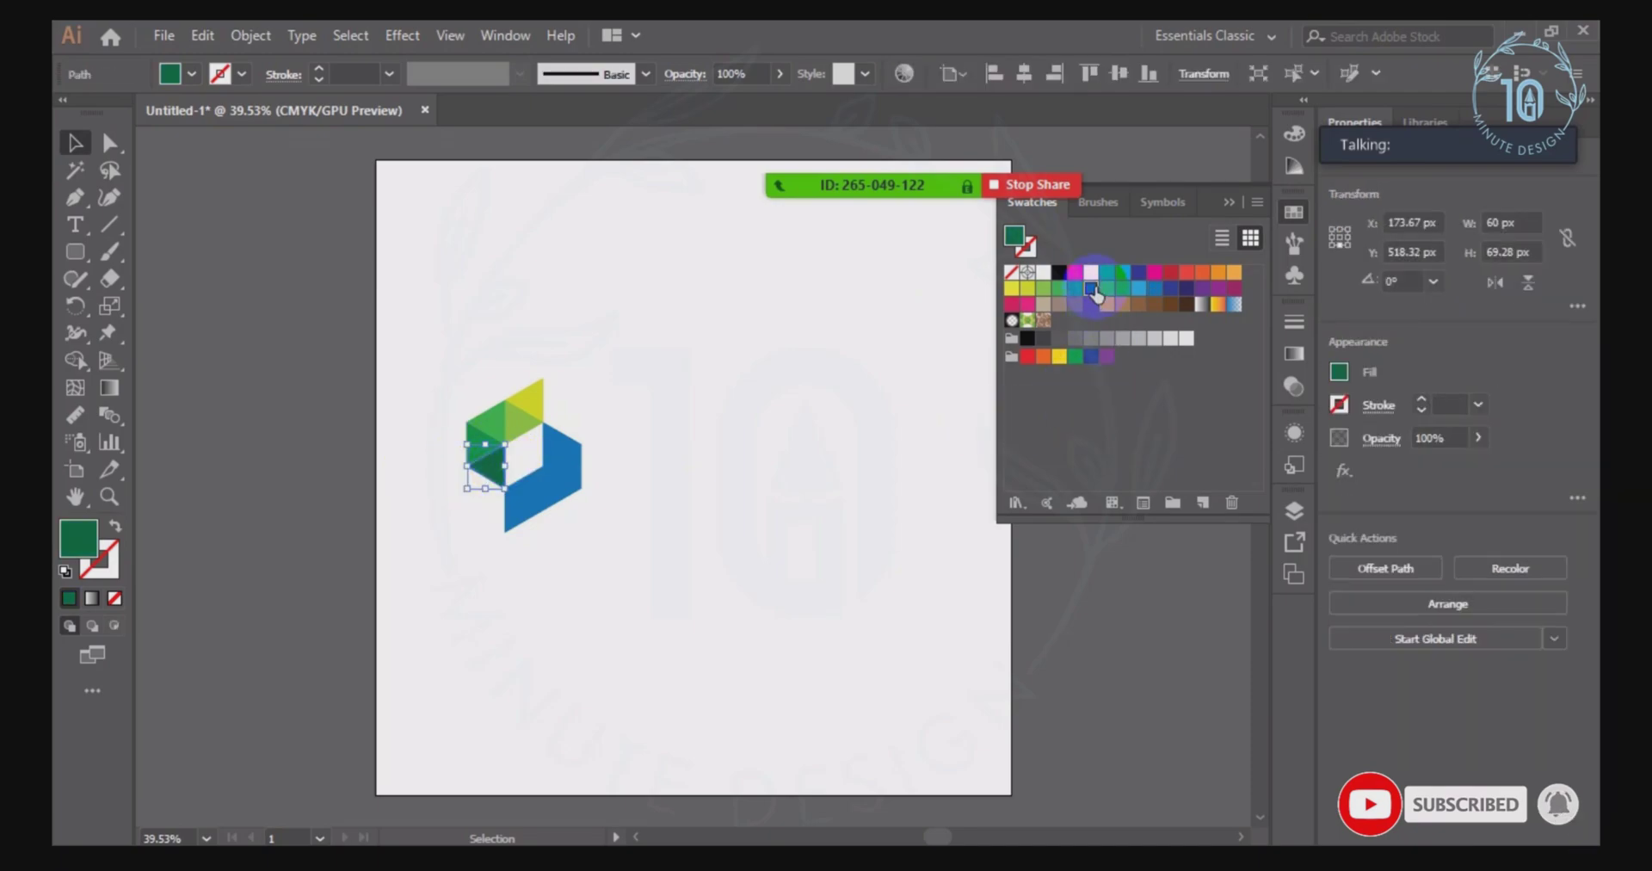
pyautogui.click(638, 353)
# Step: Fill the three triangles on the logo's right side with dark blue, light blue and teal from top to bottom
pyautogui.click(557, 437)
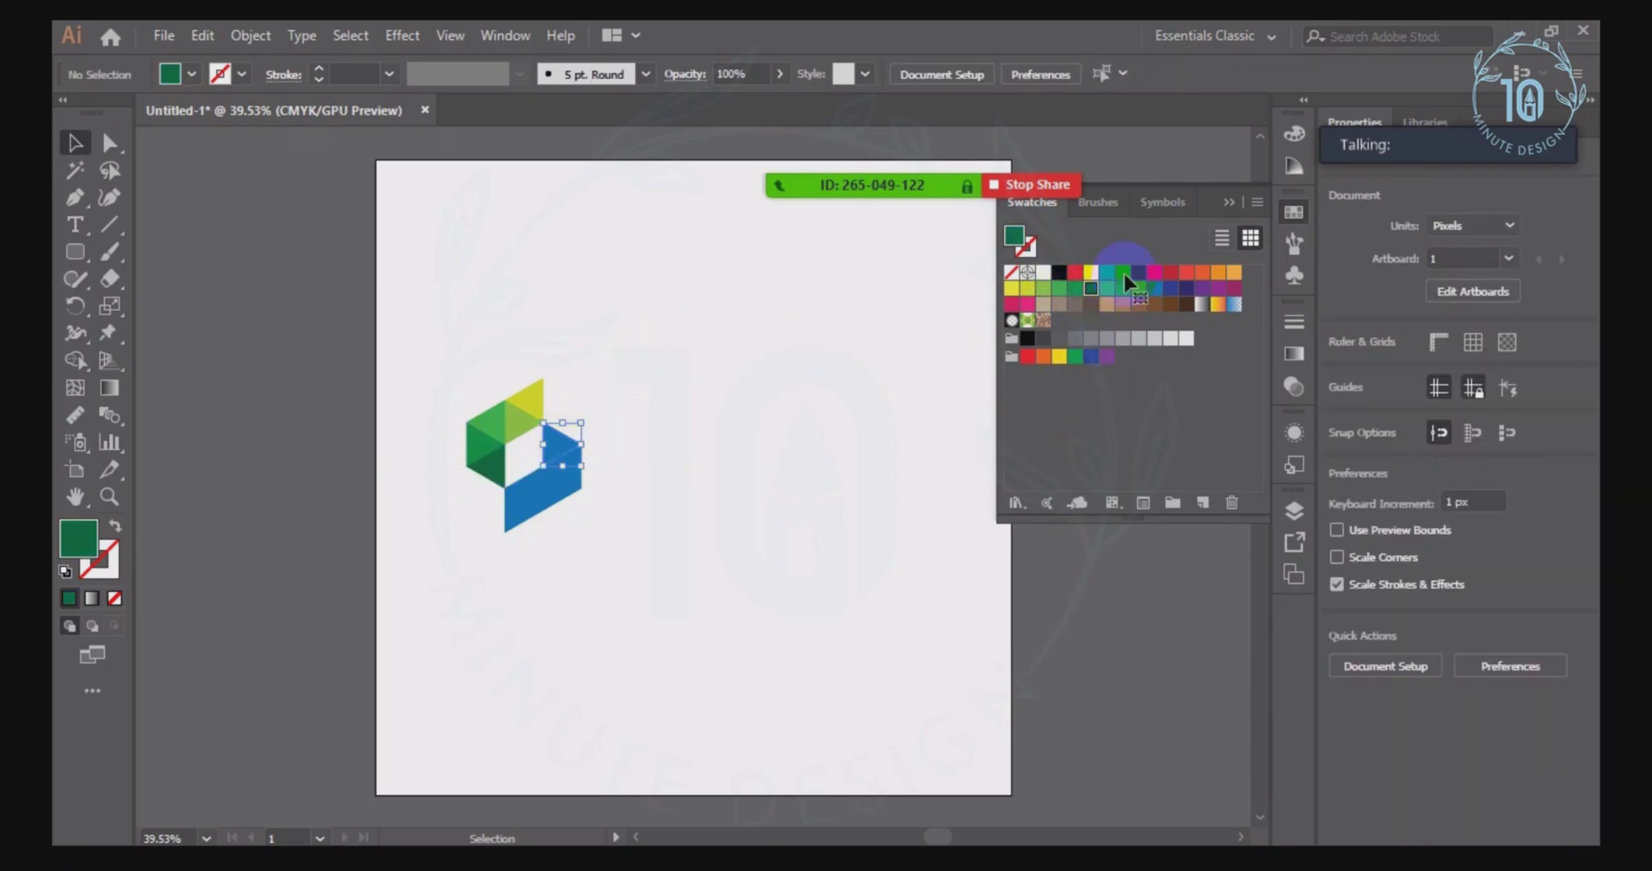
pyautogui.click(1167, 294)
pyautogui.click(756, 395)
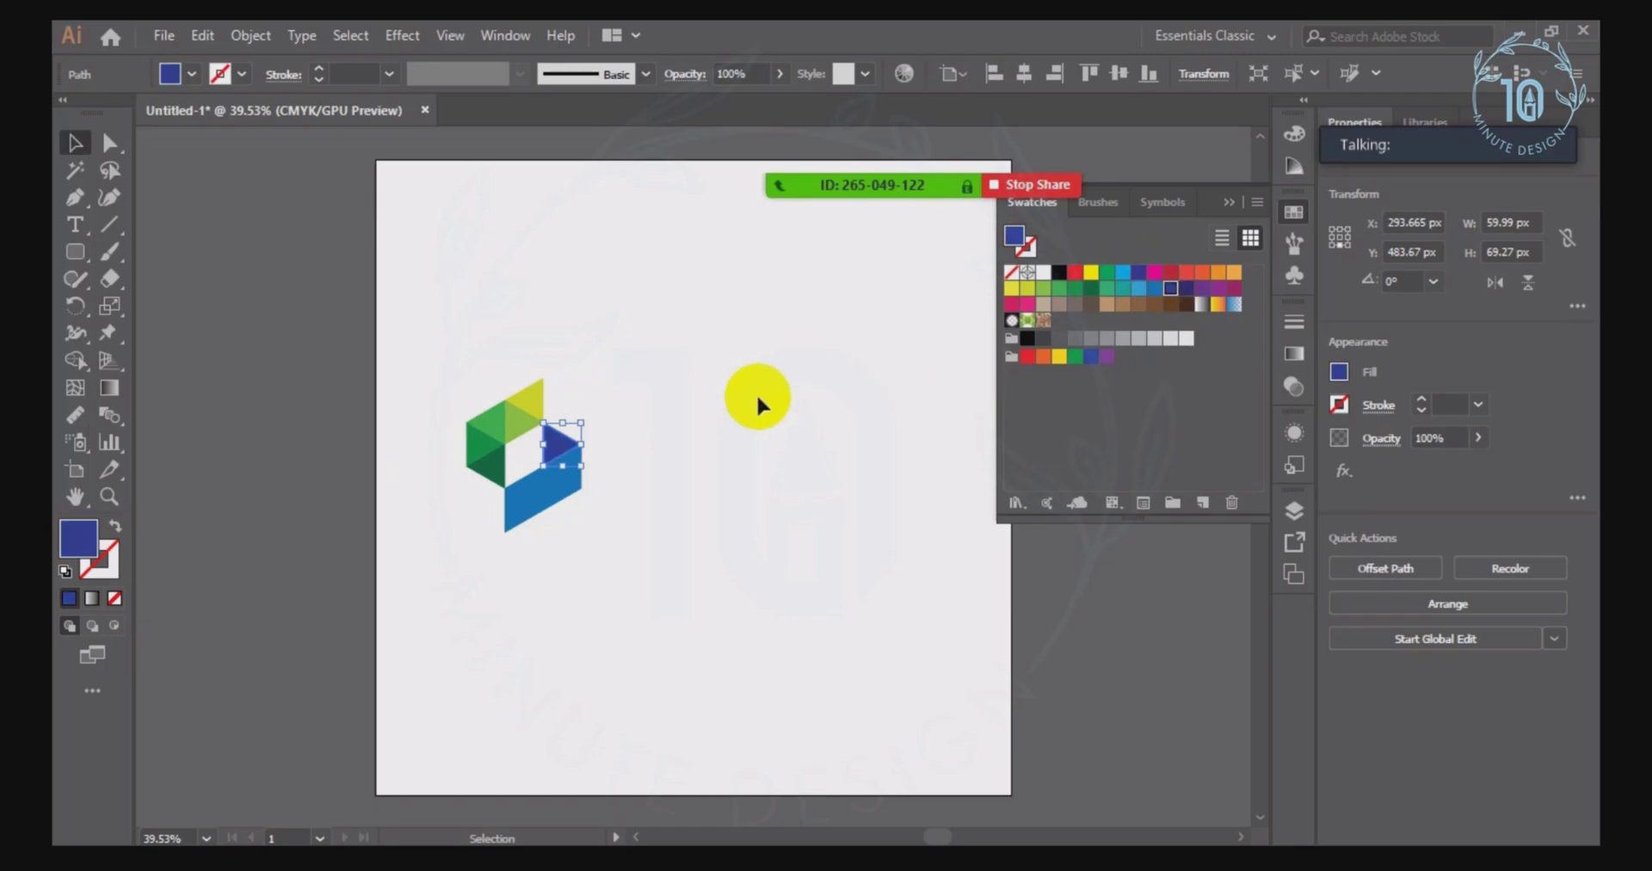
pyautogui.click(572, 461)
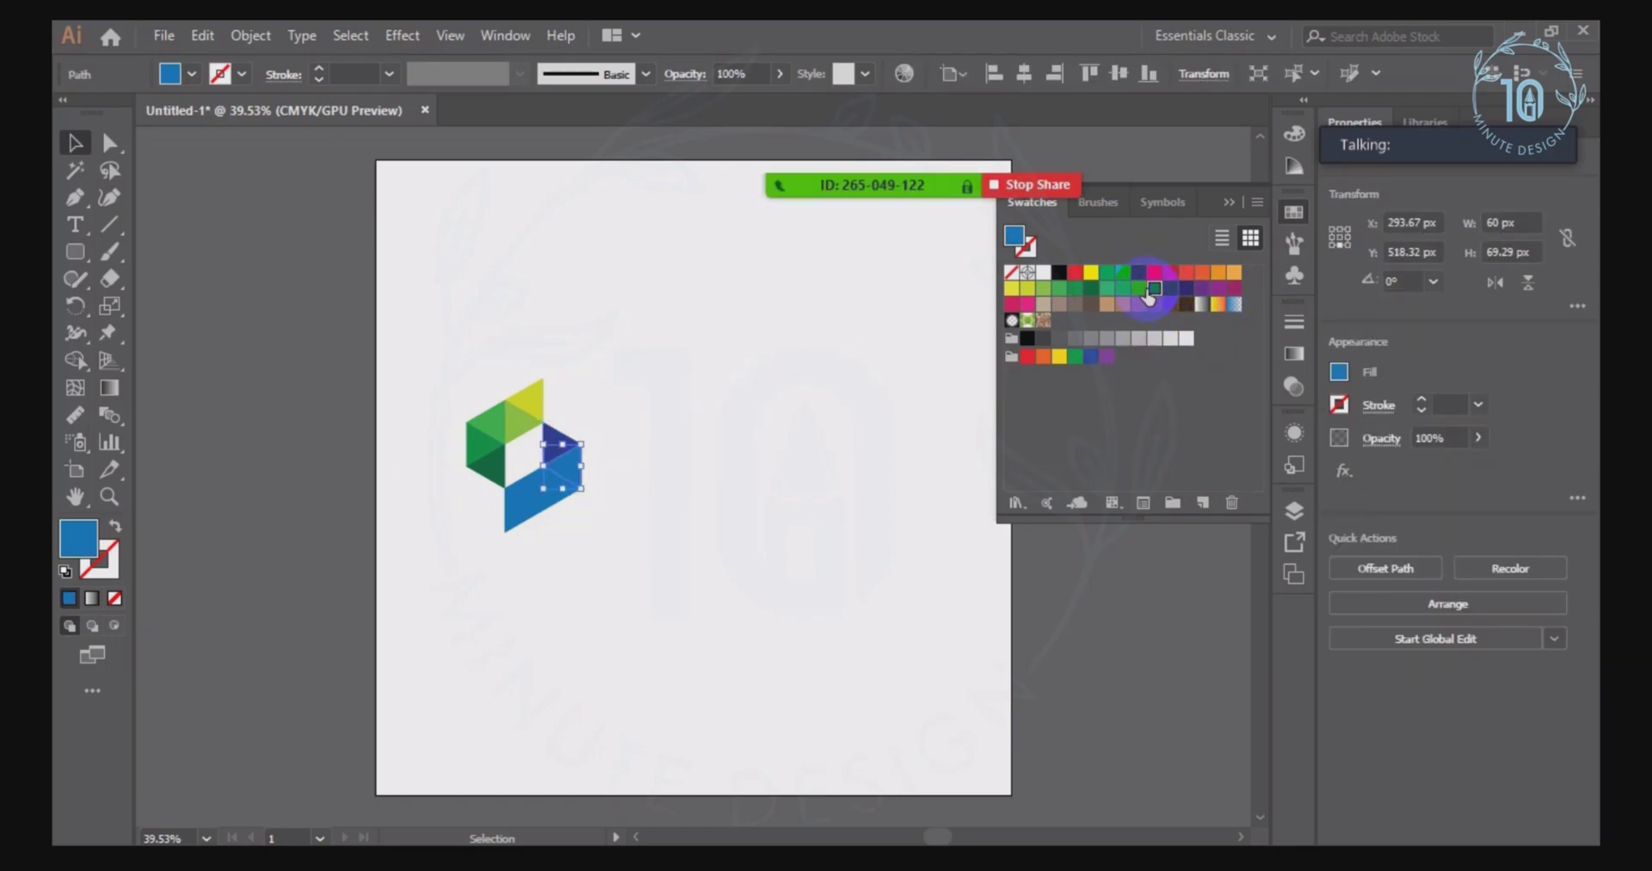
pyautogui.click(557, 499)
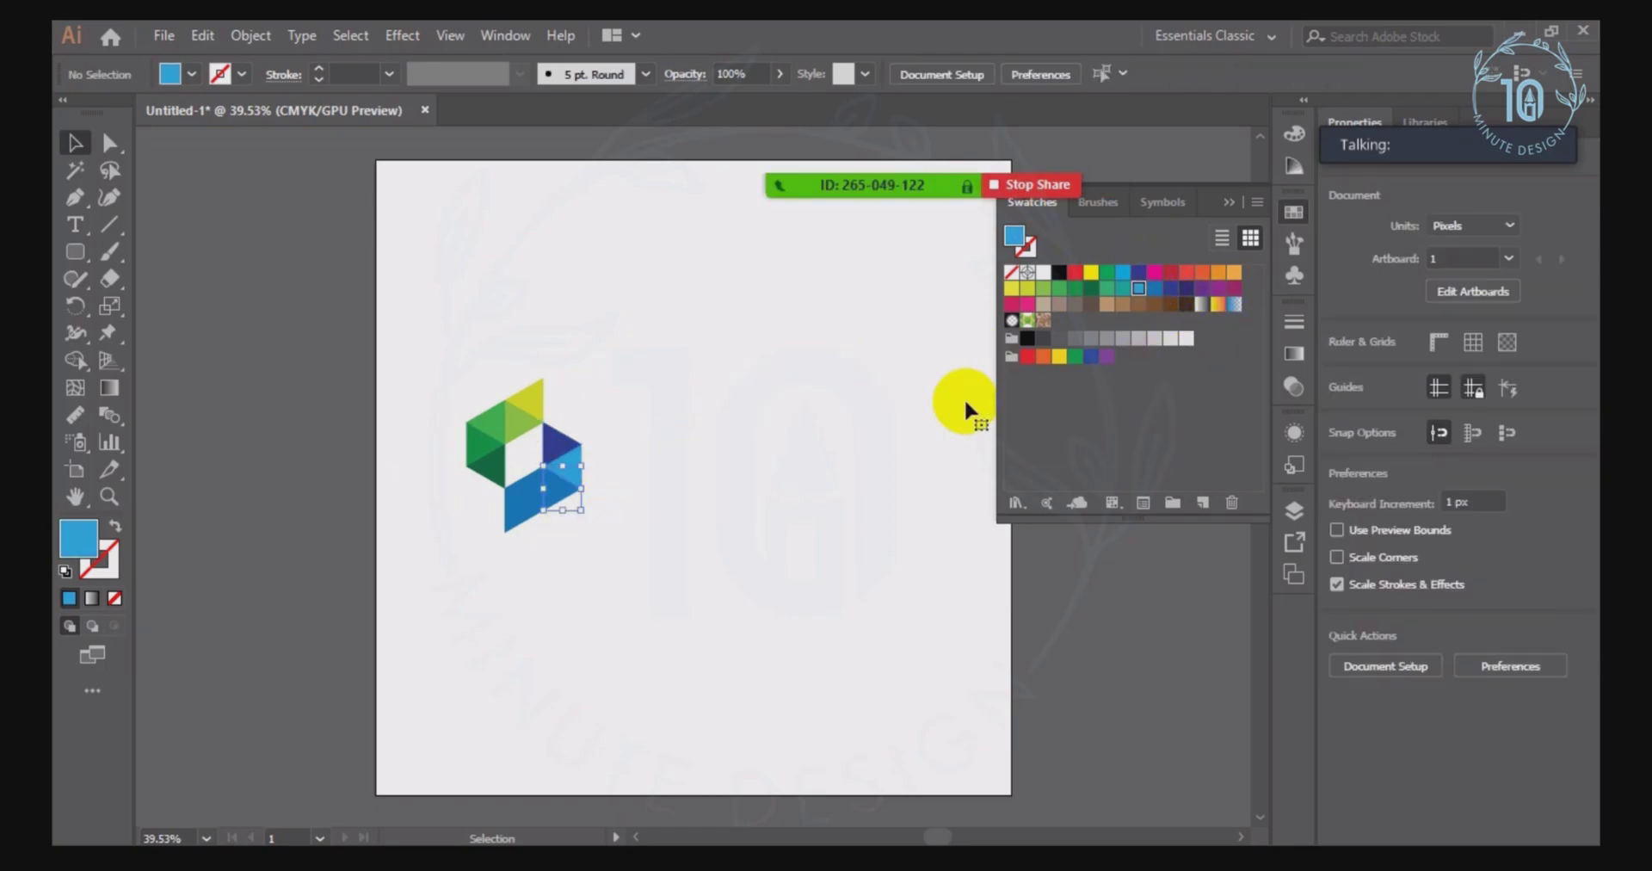
pyautogui.click(1120, 289)
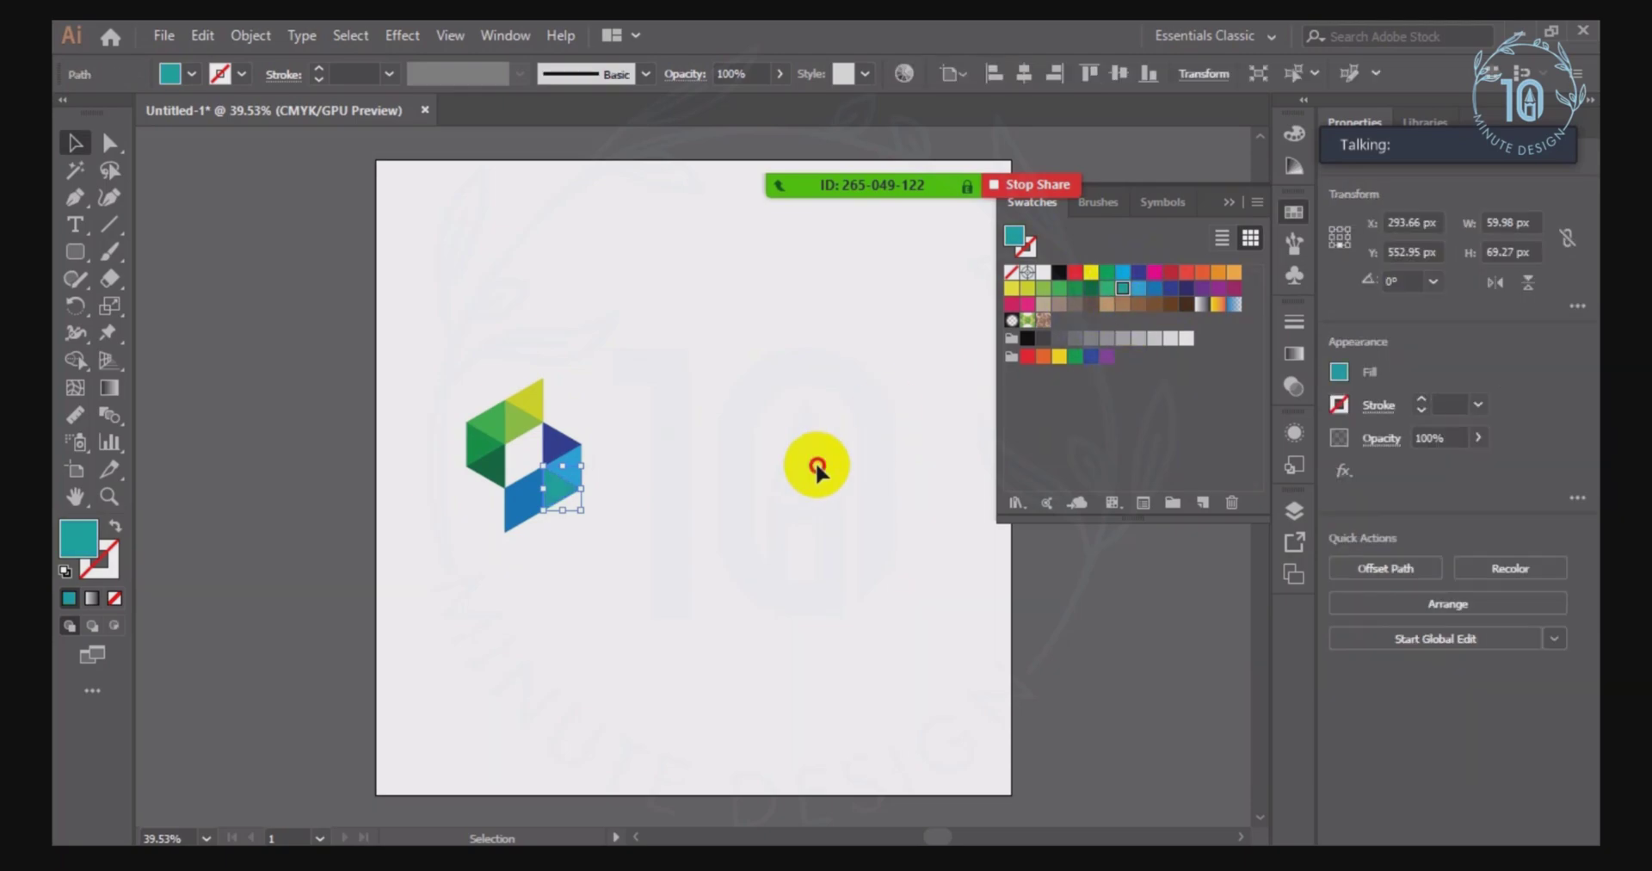
# Step: Fill the triangle below the central opening with bright cyan-blue and the bottommost triangle with green
pyautogui.click(490, 511)
pyautogui.hotkey('ctrl', 'z')
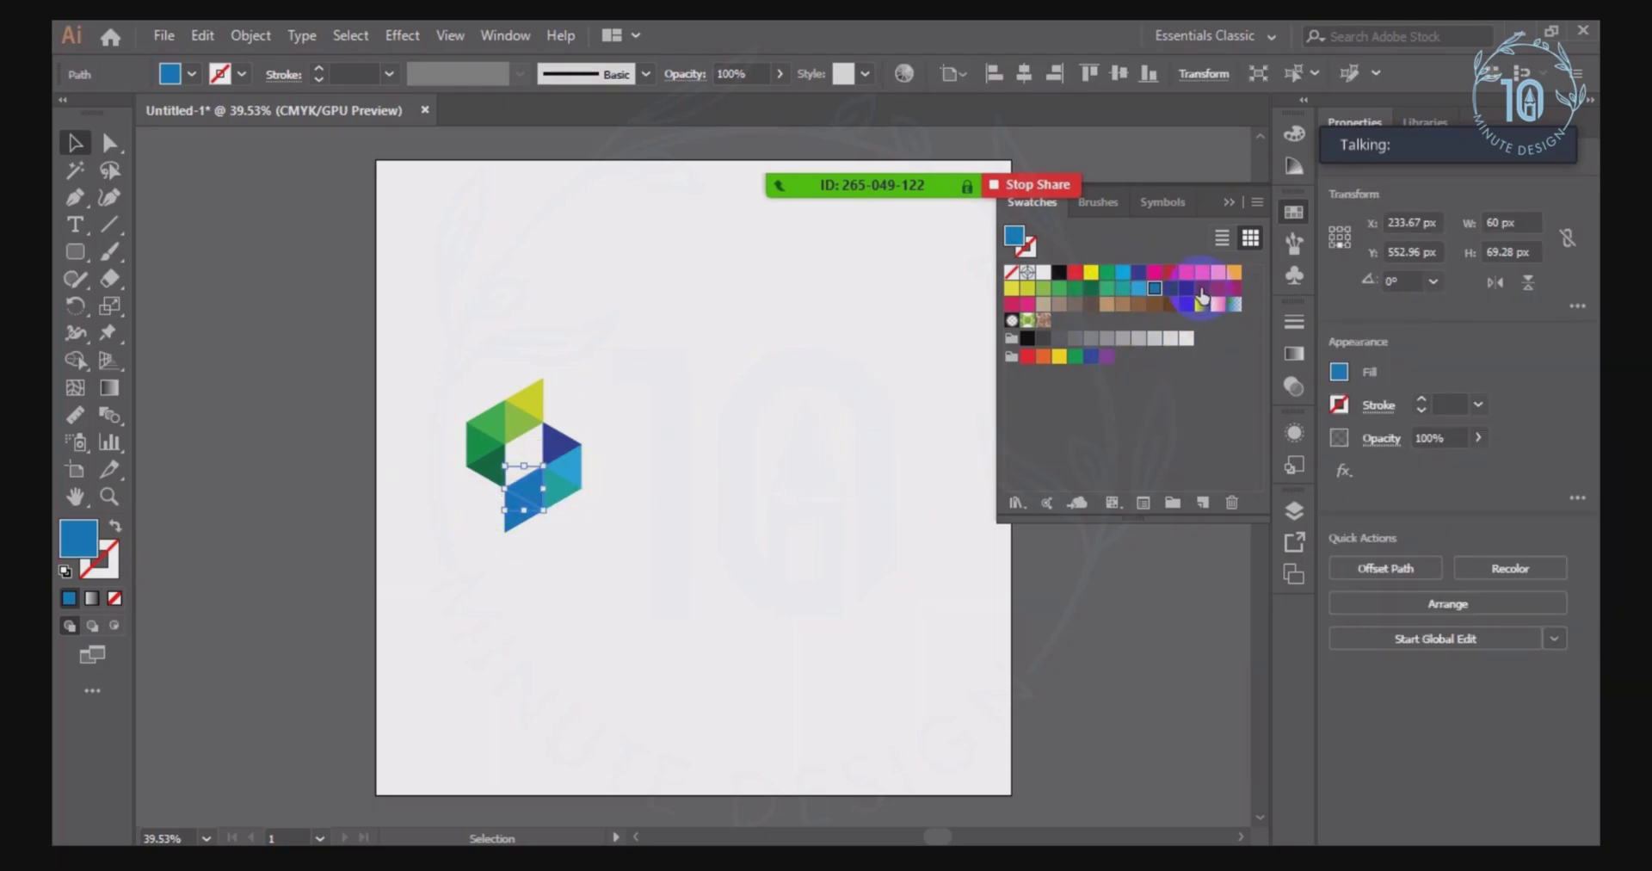
pyautogui.click(680, 544)
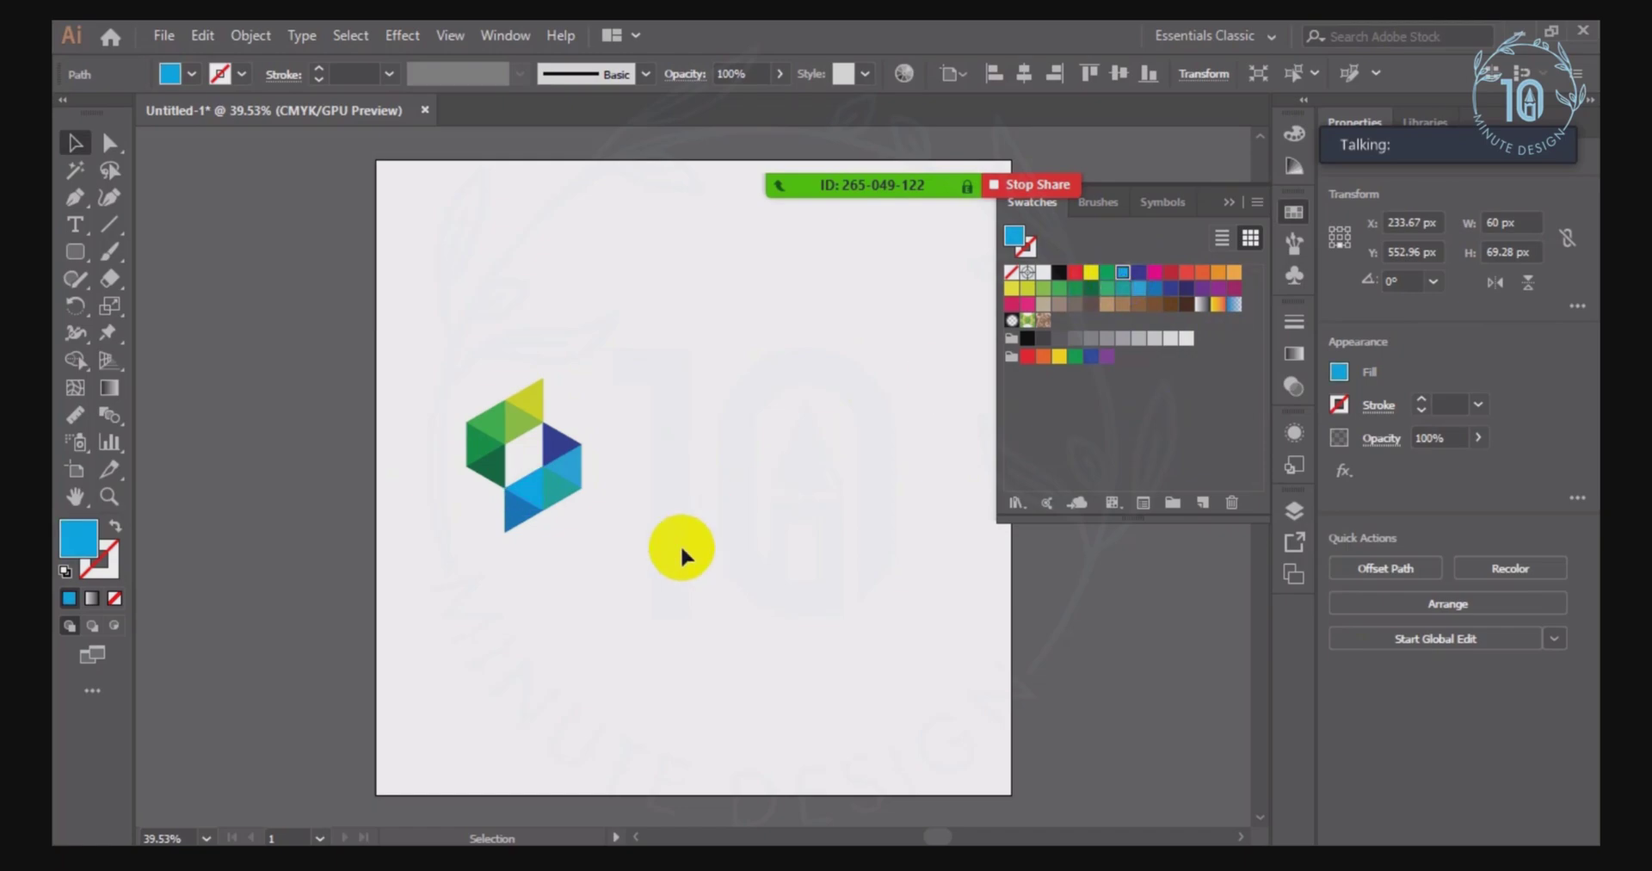
pyautogui.click(519, 516)
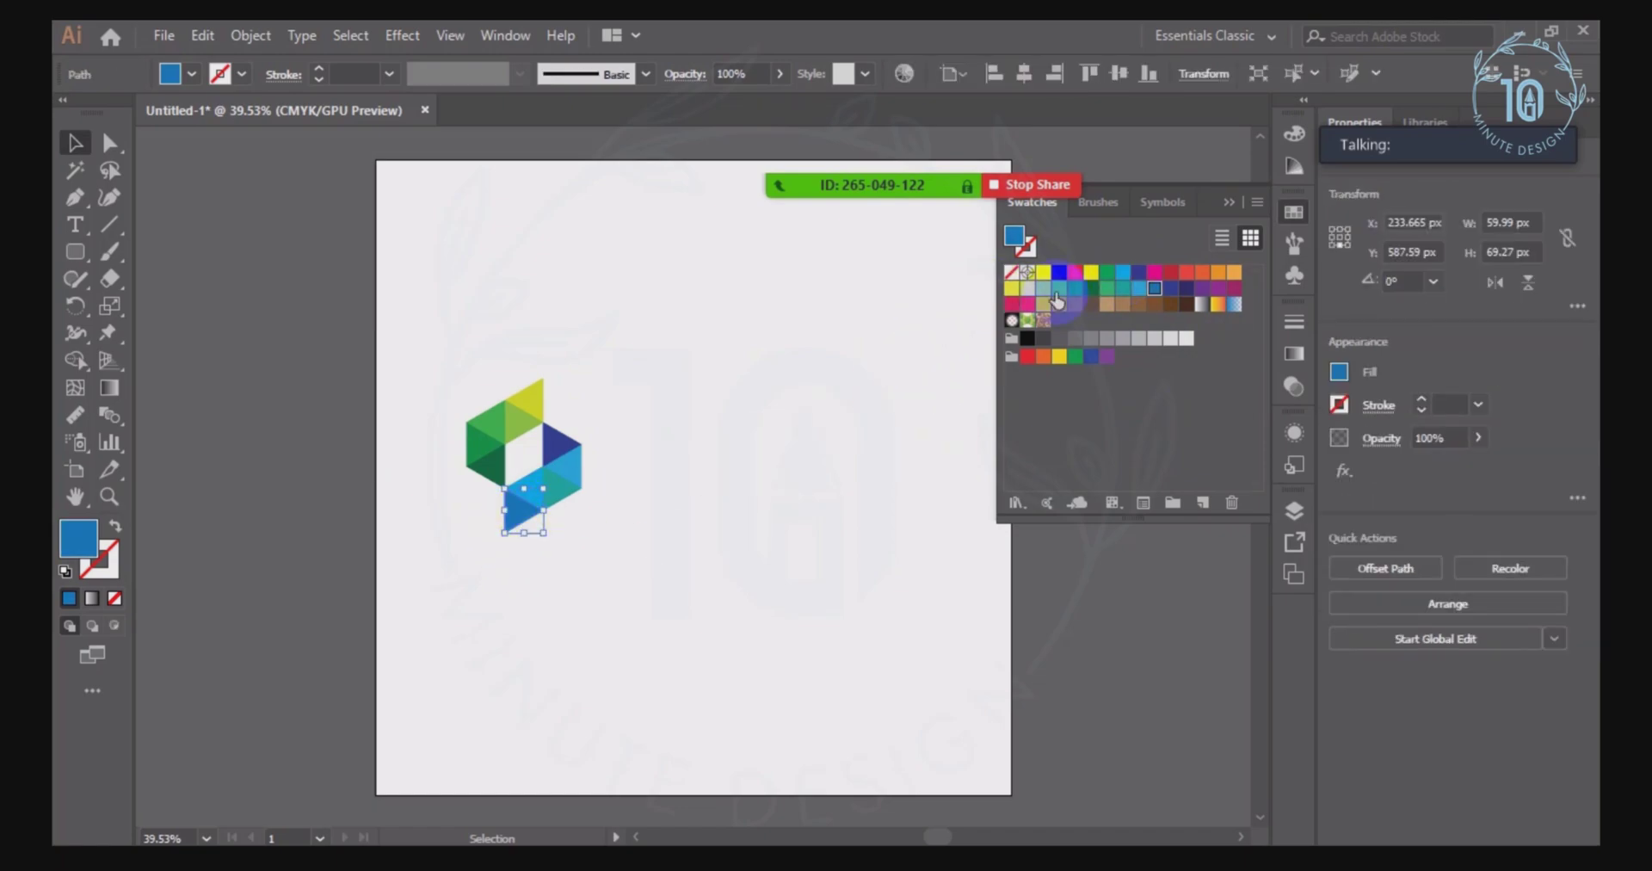
pyautogui.click(768, 570)
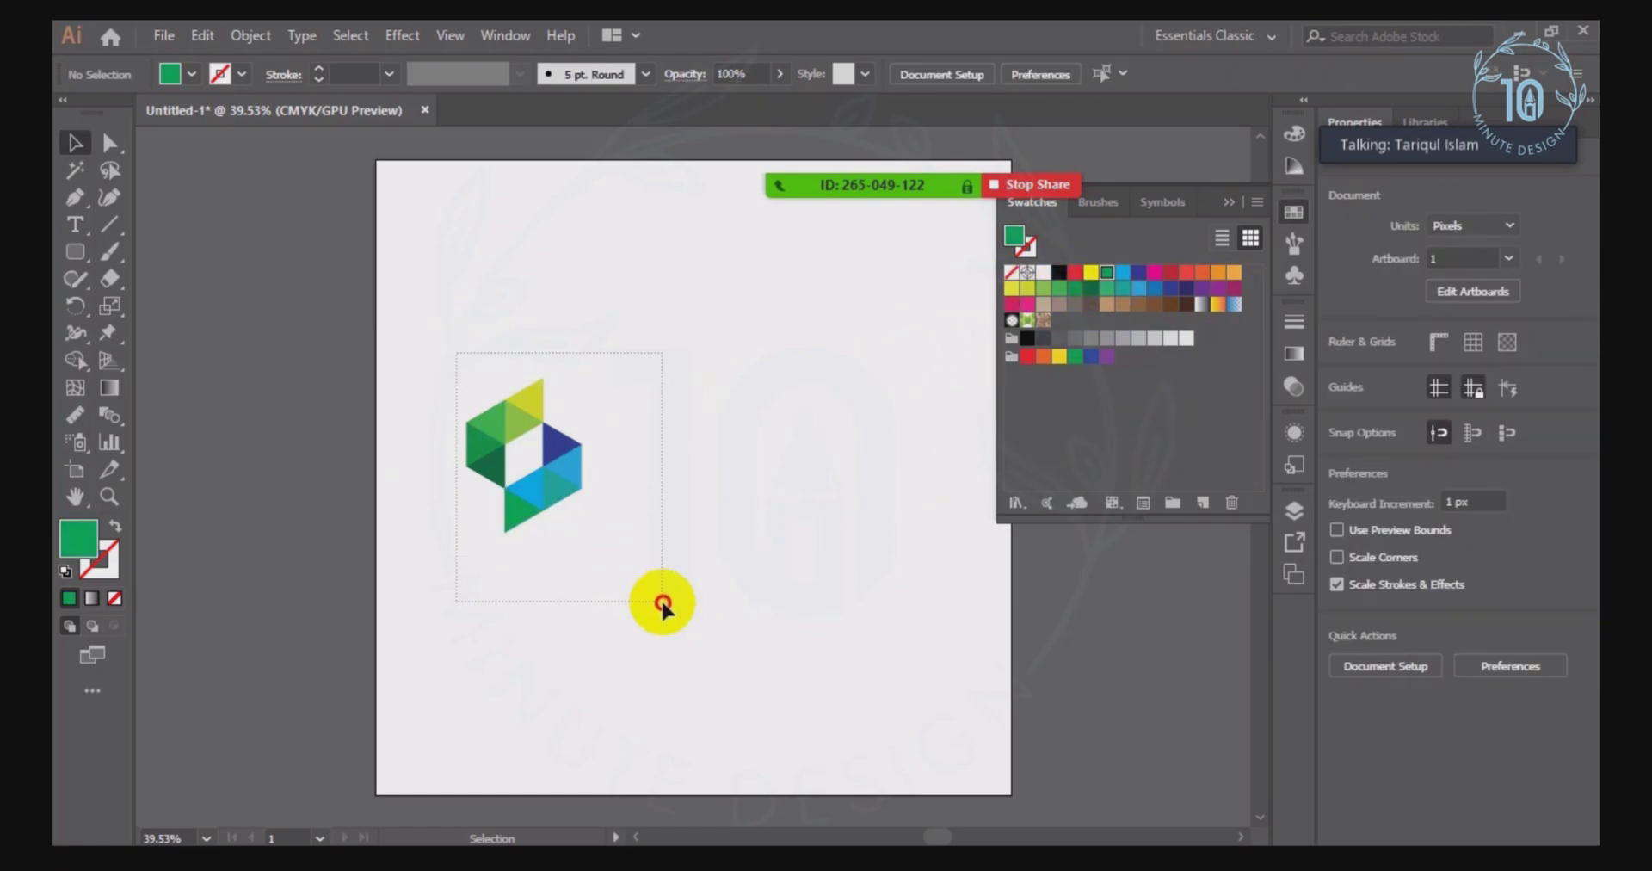
# Step: Select the whole logo, enlarge it to about 289 by 390 px and move it towards the artboard's centre
pyautogui.click(569, 507)
pyautogui.moveTo(616, 551); pyautogui.dragTo(720, 628)
pyautogui.moveTo(630, 487); pyautogui.dragTo(731, 428)
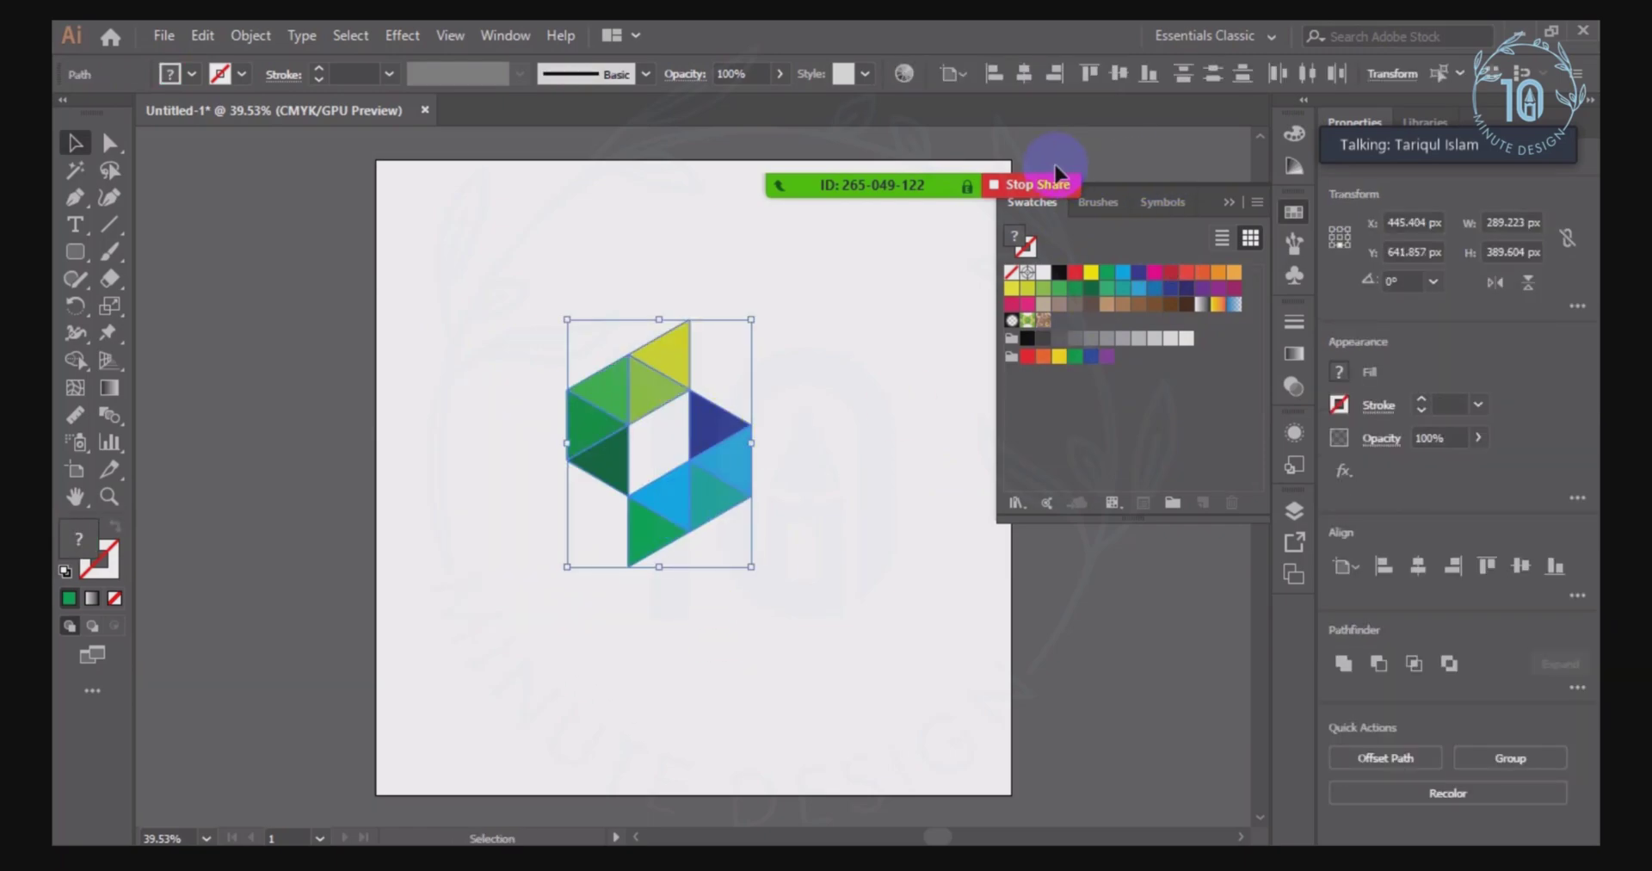
# Step: Expand the meeting's video panel to show all participants in gallery view
pyautogui.moveTo(1476, 146)
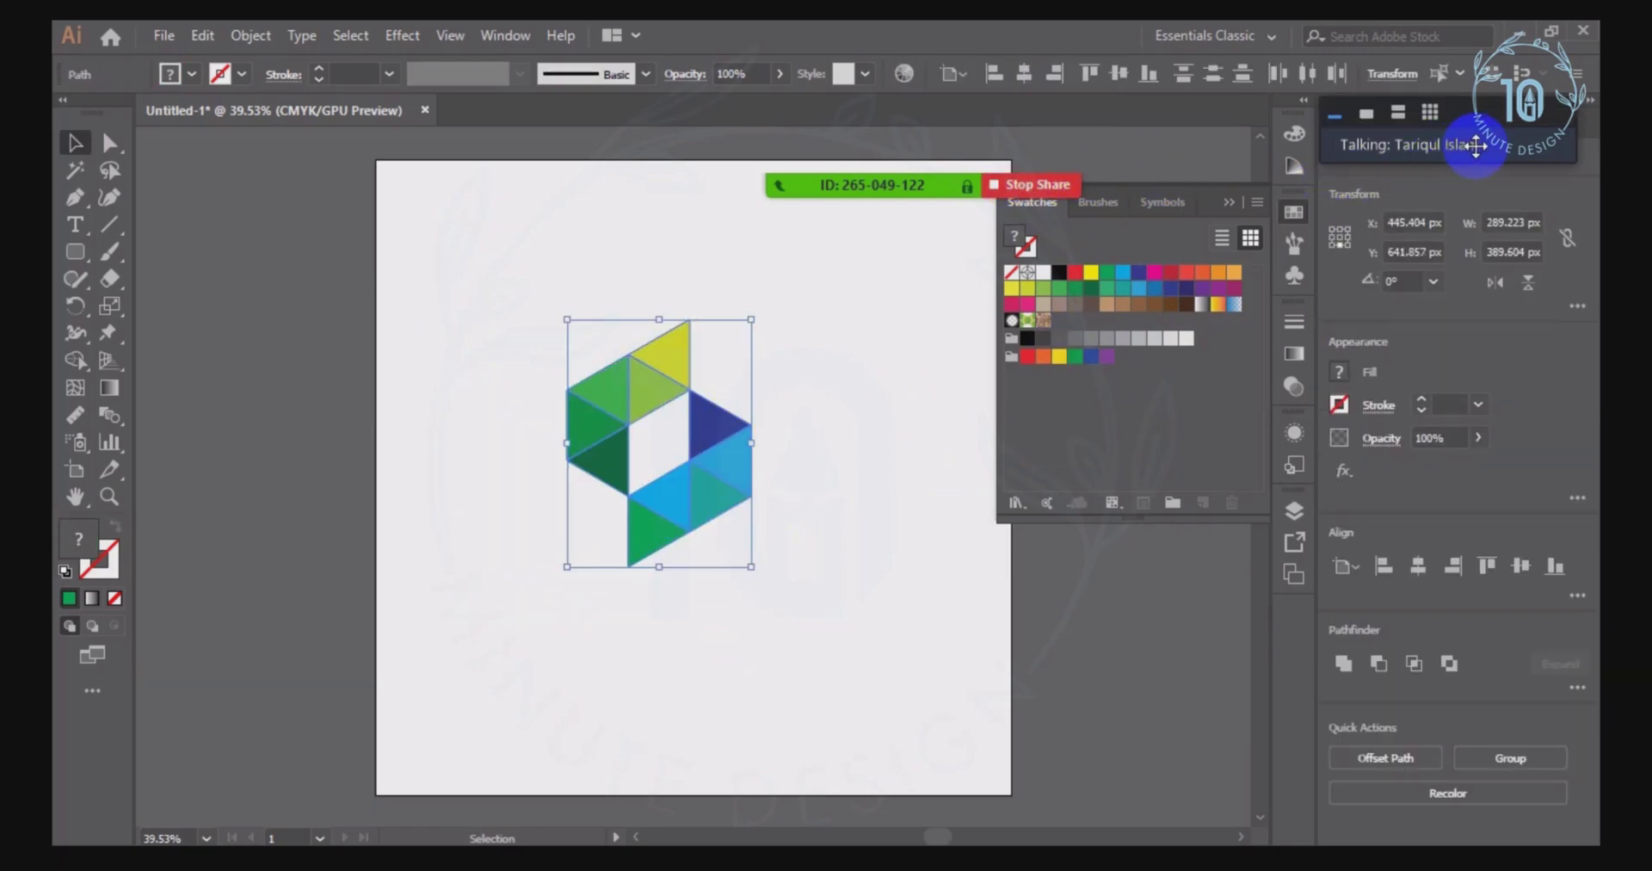
pyautogui.click(1398, 115)
pyautogui.click(1420, 118)
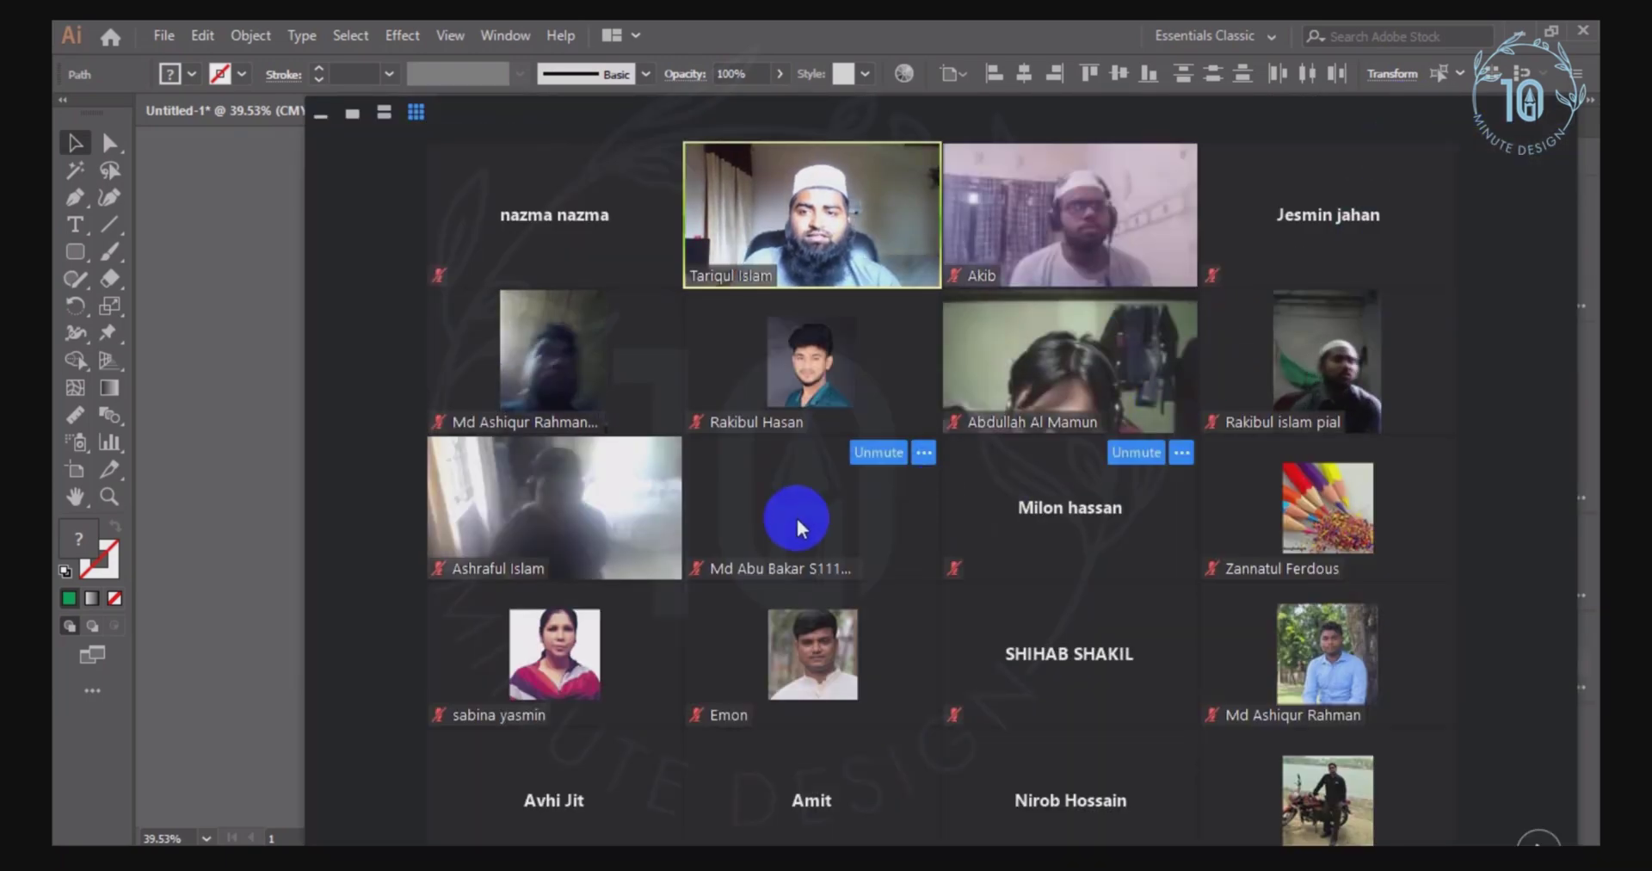